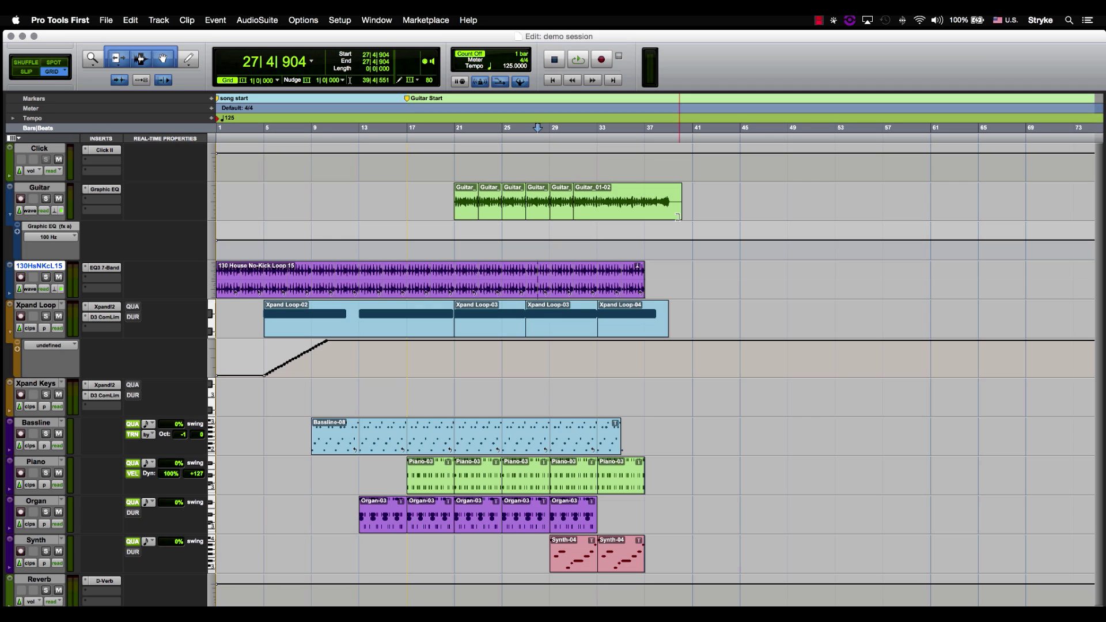
Show the mixer, play the session, and inspect the EQ3, compressor, D-Verb, Mod Delay and Guitar Graphic EQ plug-ins
key("super+equal")
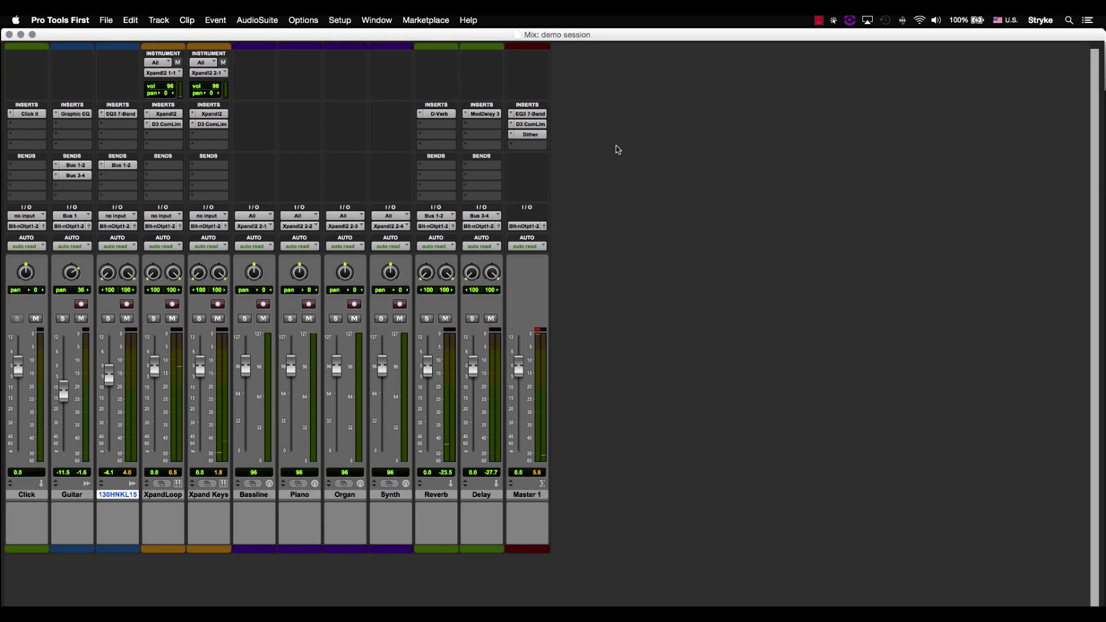
key("space")
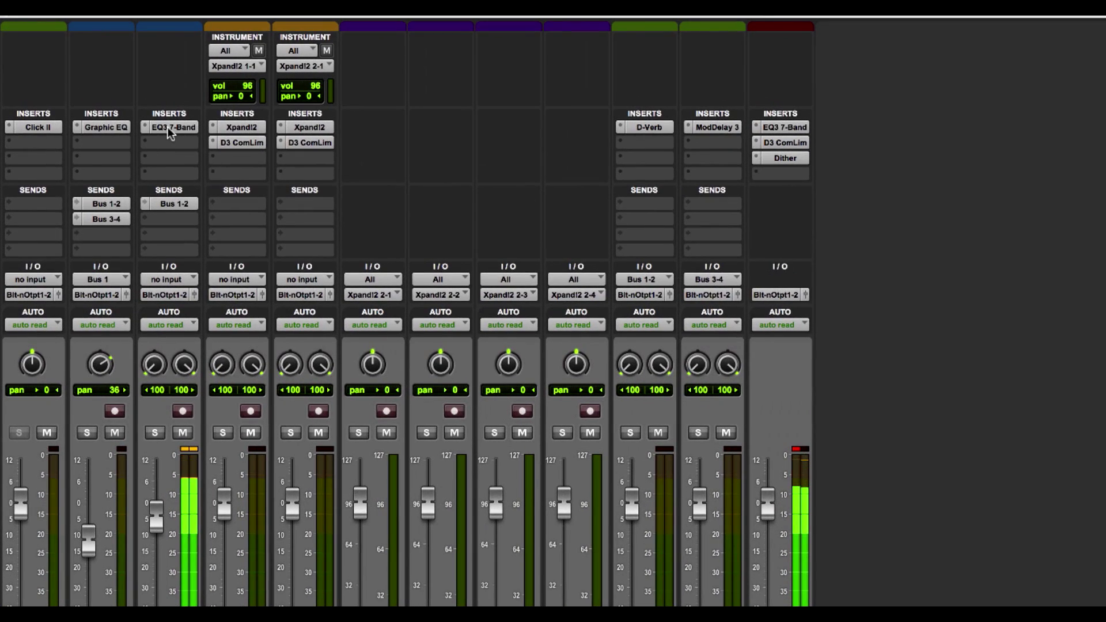
left_click(138, 120)
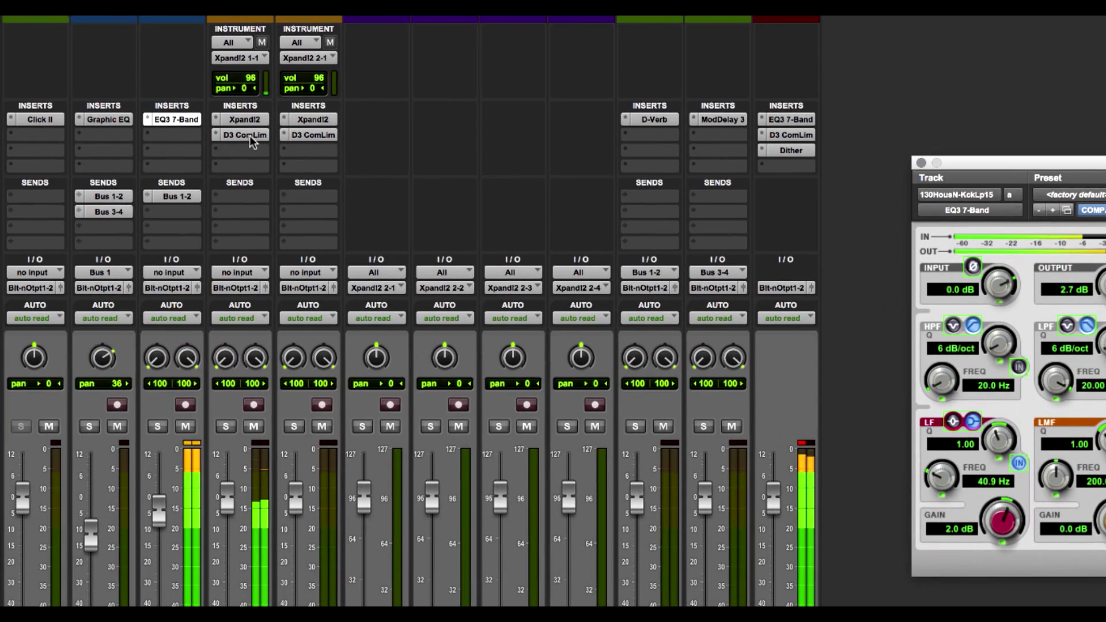
left_click(250, 136)
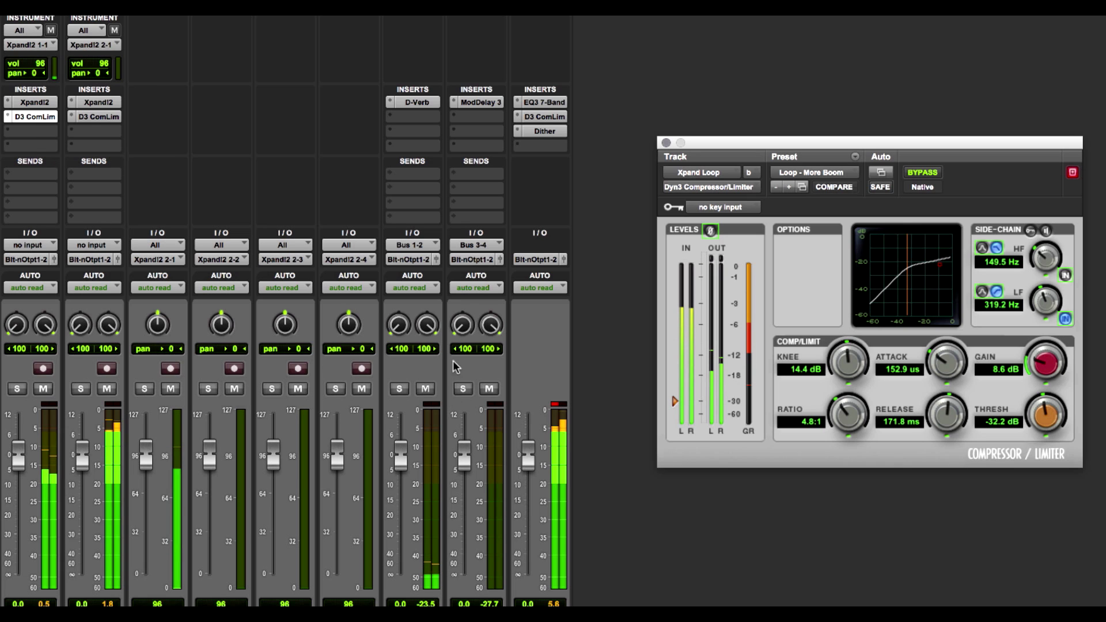
left_click(410, 102)
left_click(348, 92)
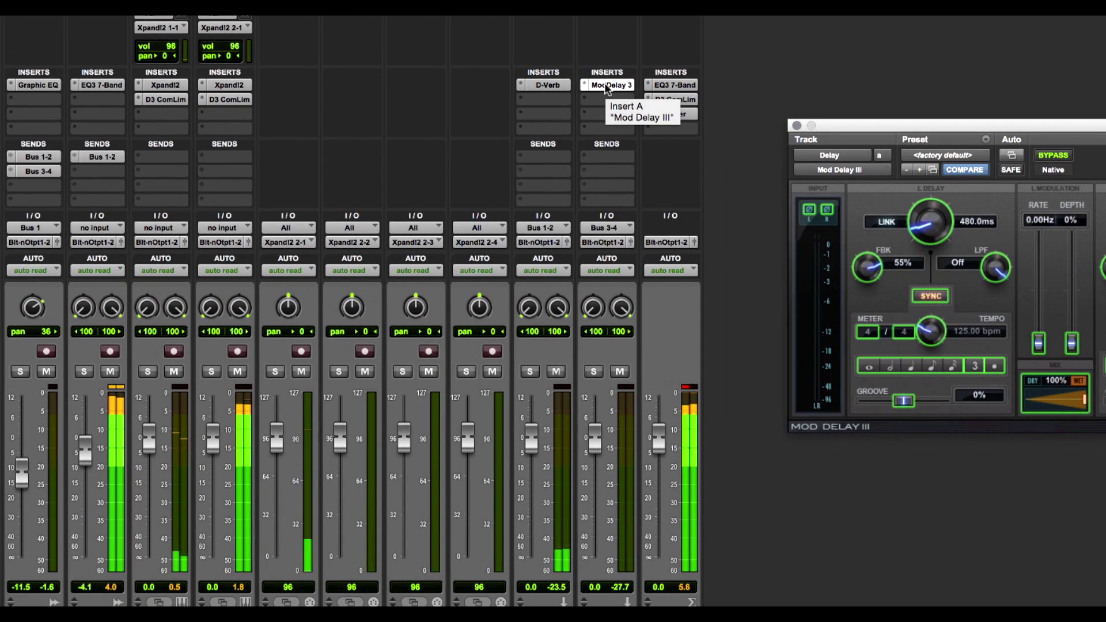
left_click(33, 87)
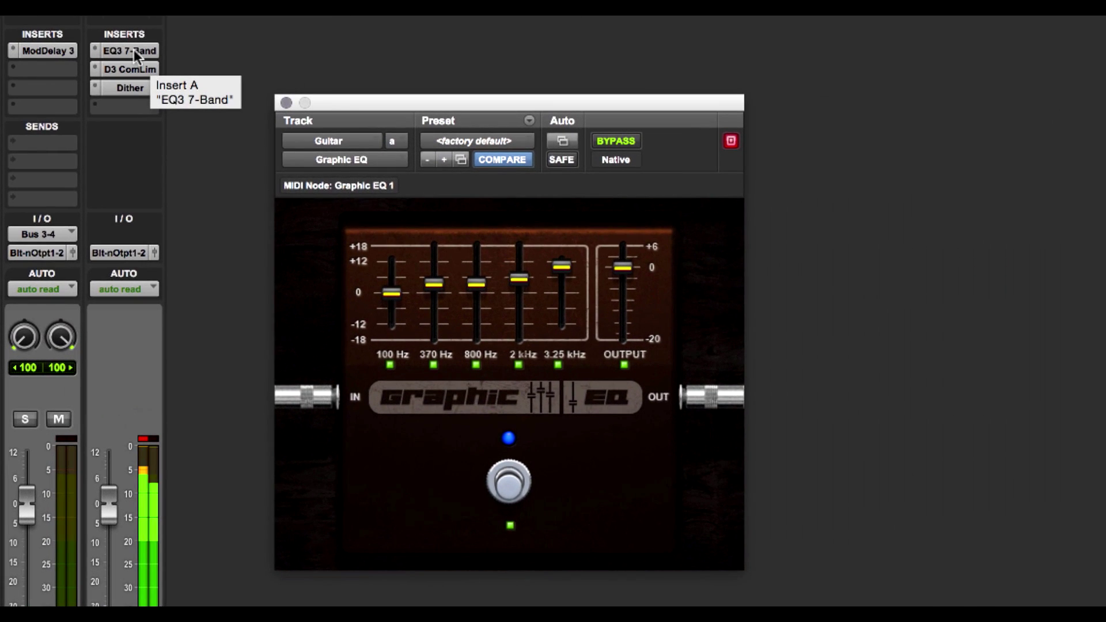
Review Master 1's EQ3 7-Band, compressor/limiter and Dither (16 bit, noise shaping) plug-ins, then stop playback
left_click(607, 84)
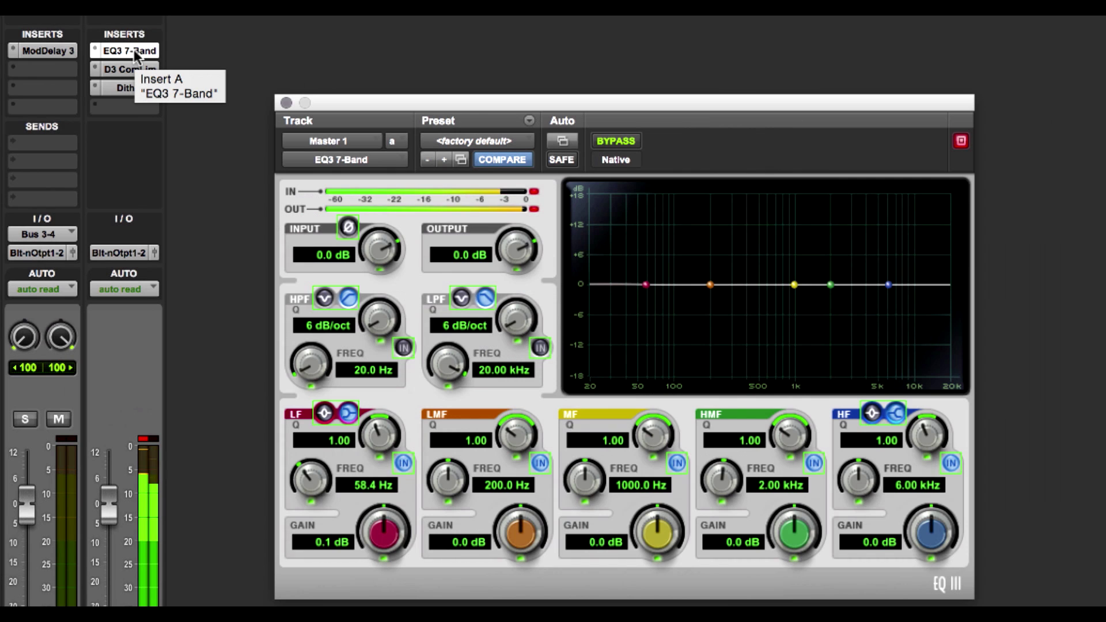
left_click(131, 70)
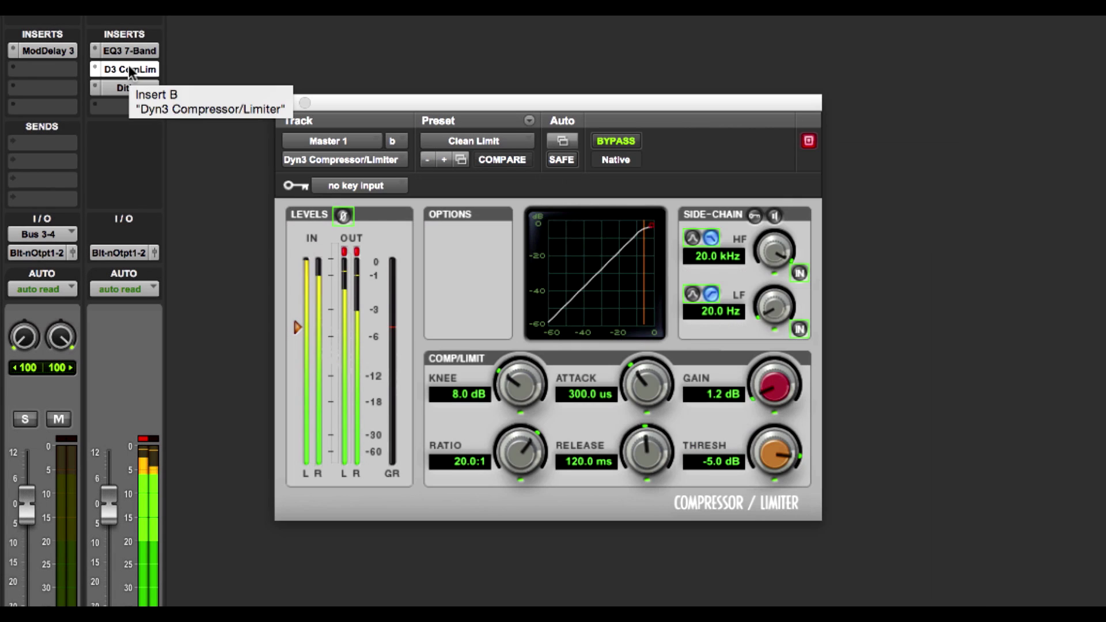
left_click(128, 89)
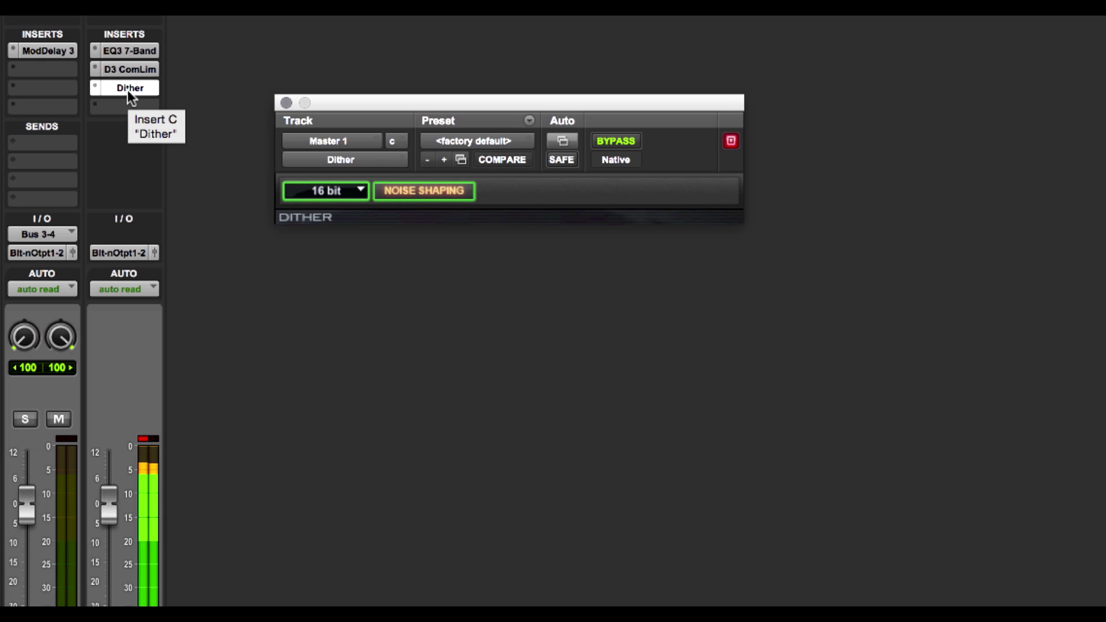
key("space")
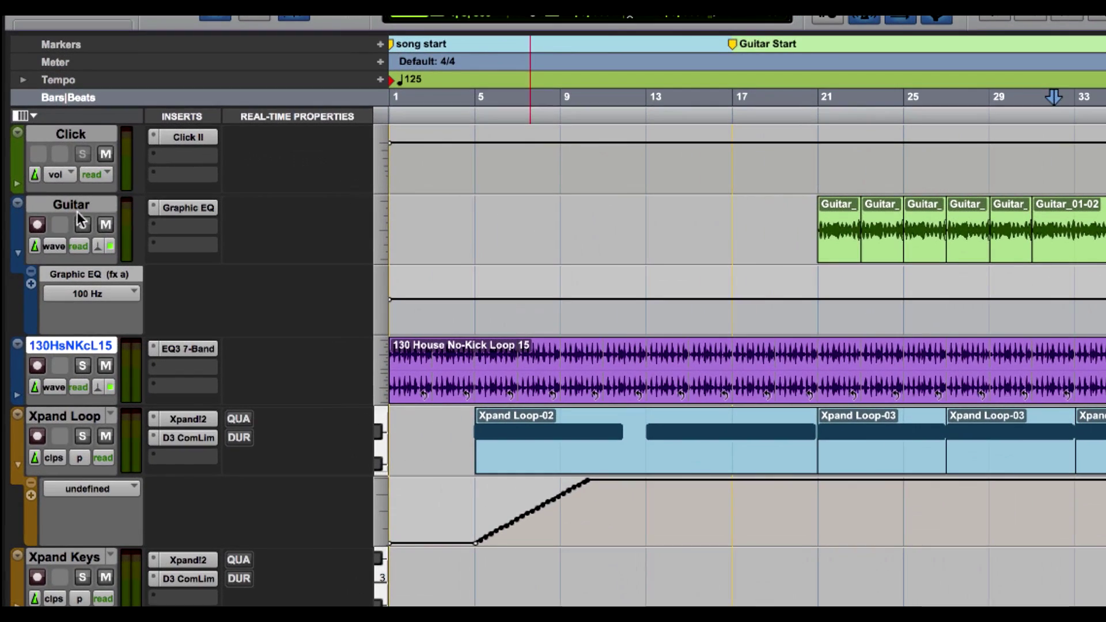
Solo the Guitar track
left_click(46, 198)
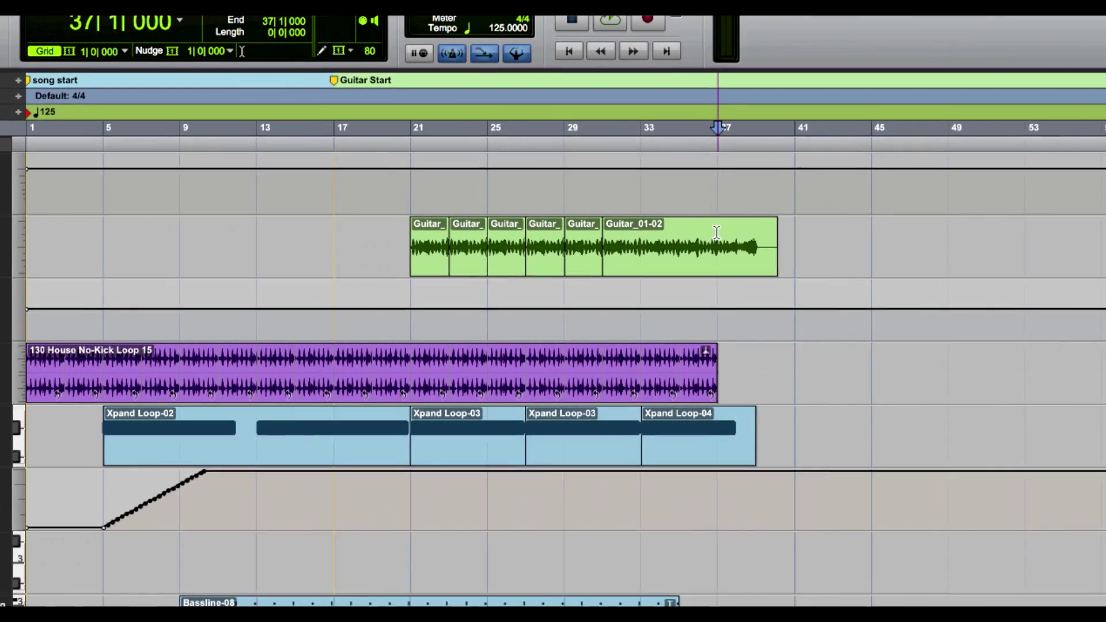
Select bars 37–46 on the Guitar track, zoom in, audition the ending, and set the edit point at bar 38
left_click_drag(954, 222, 853, 241)
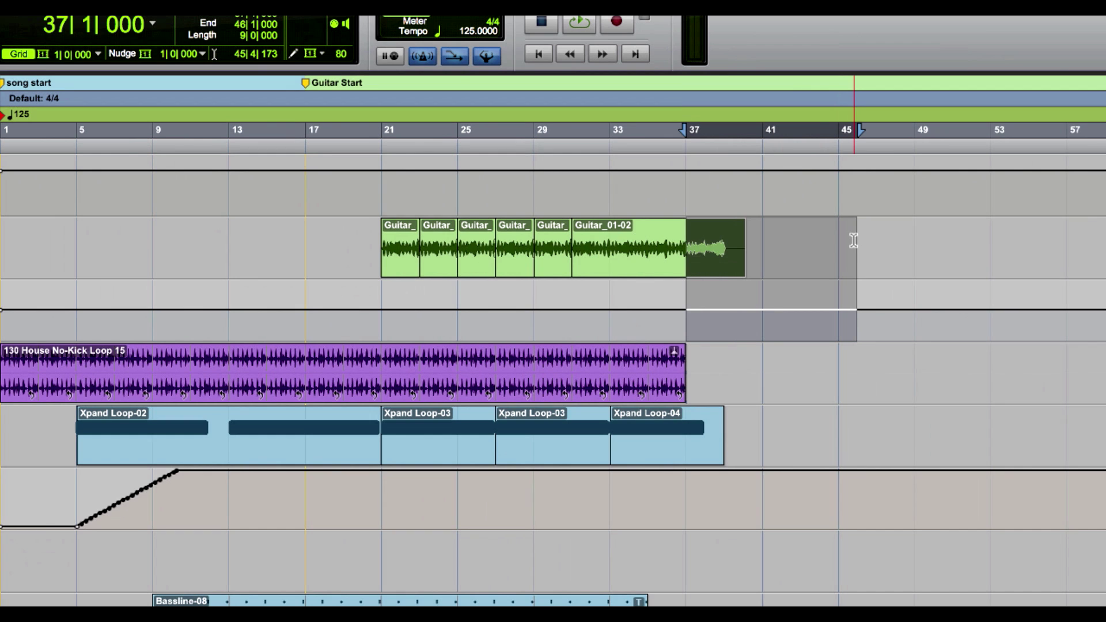
key("ctrl+bracketright")
key("ctrl+bracketright")
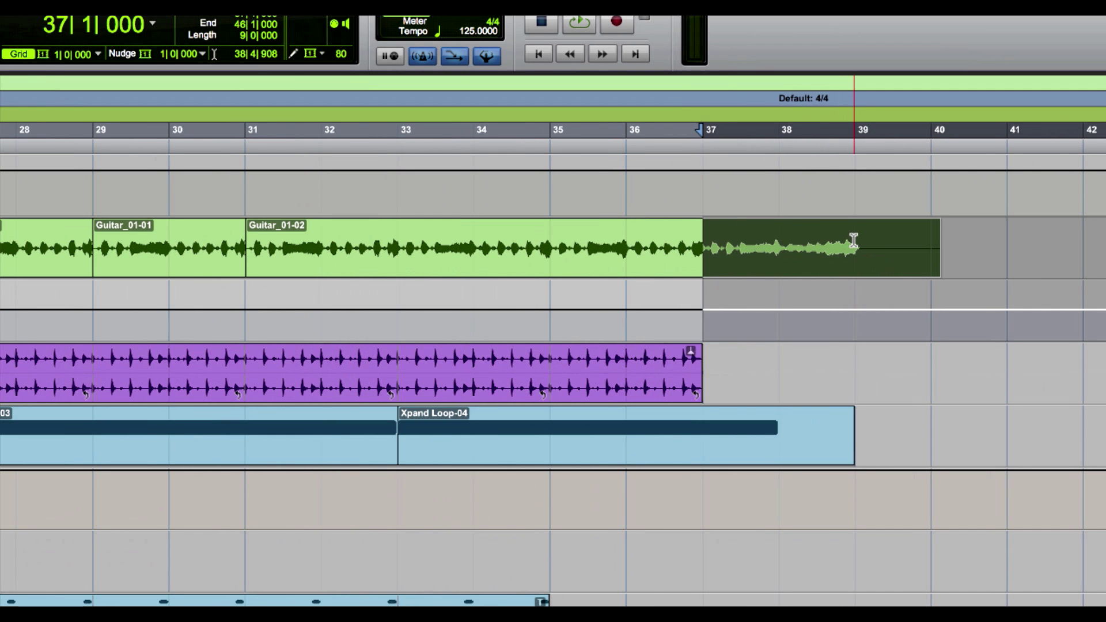
key("space")
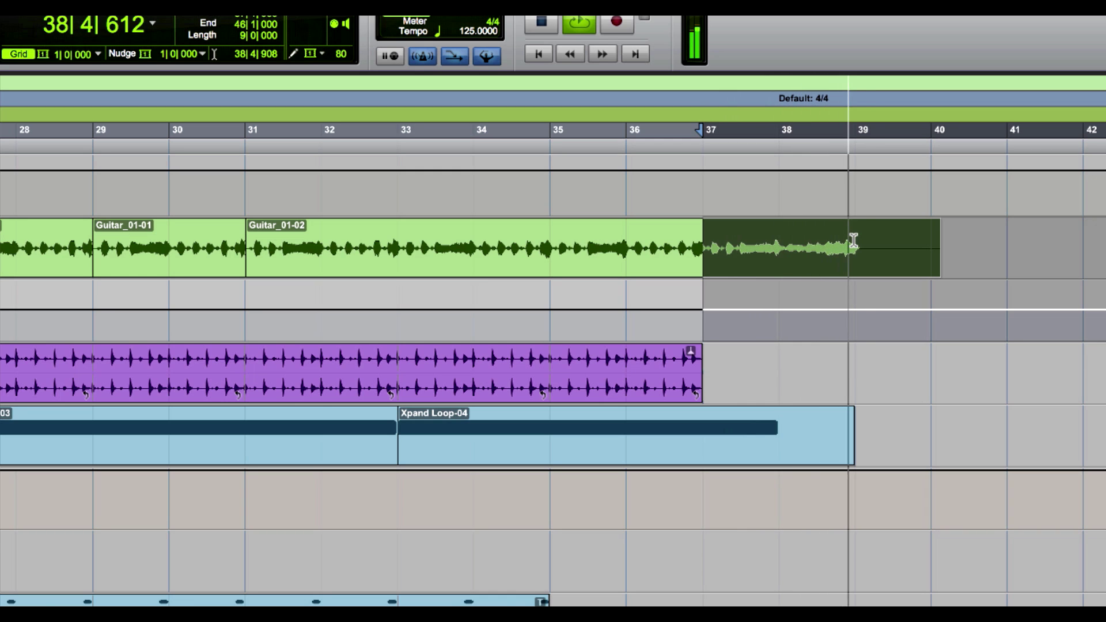
key("space")
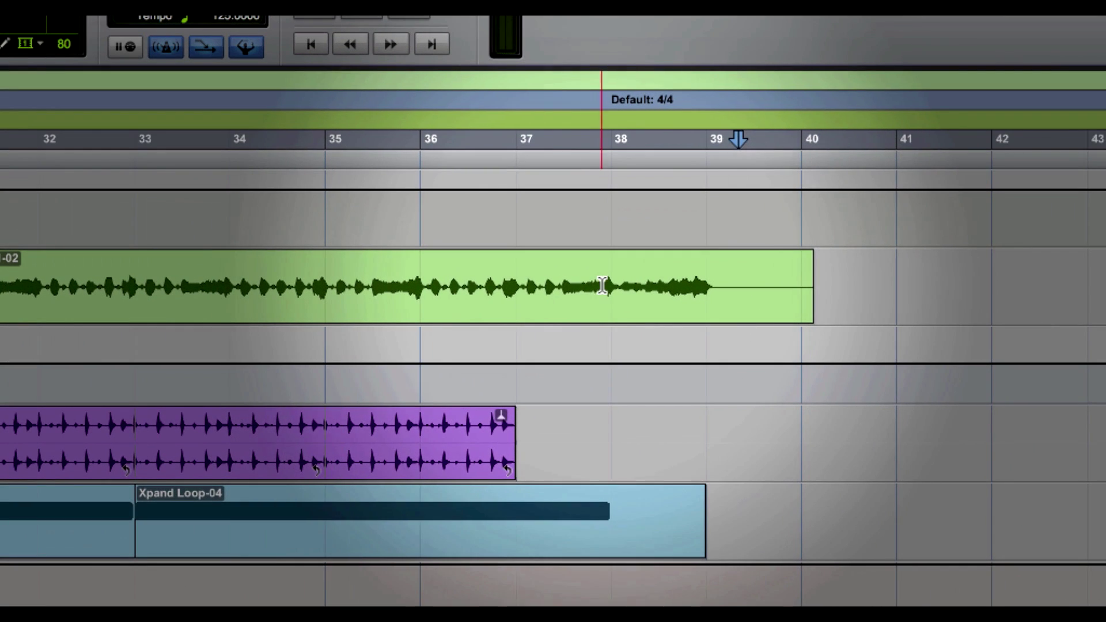
left_click(875, 288)
Split the guitar clip just before bar 39
key("super+bracketright")
key("super+bracketright")
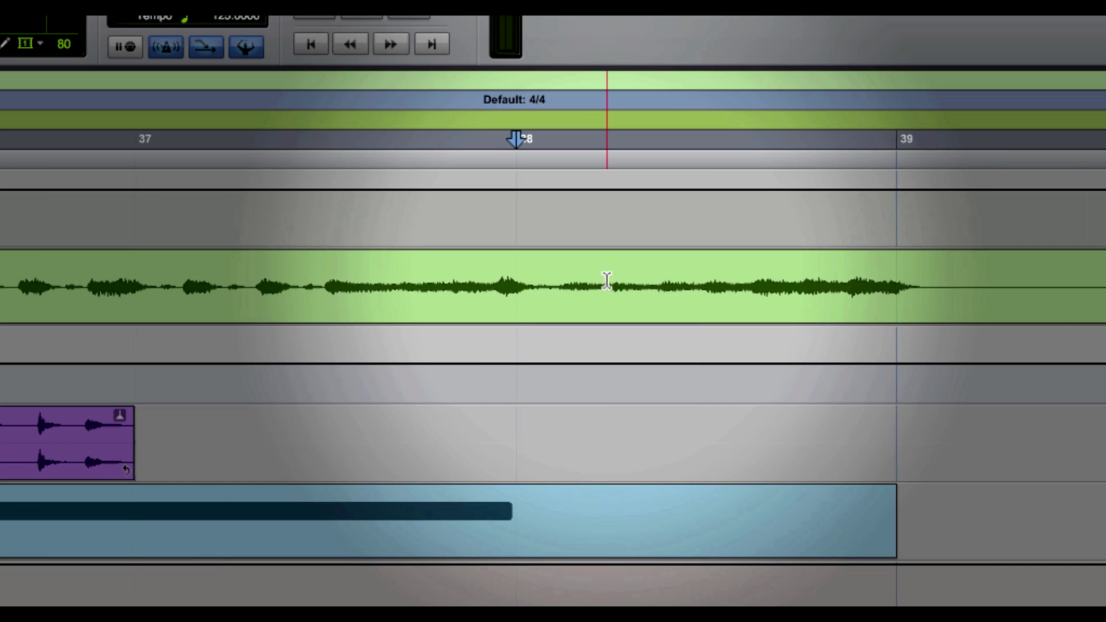
key("KP_Add")
key("Tab")
key("Tab")
key("Tab")
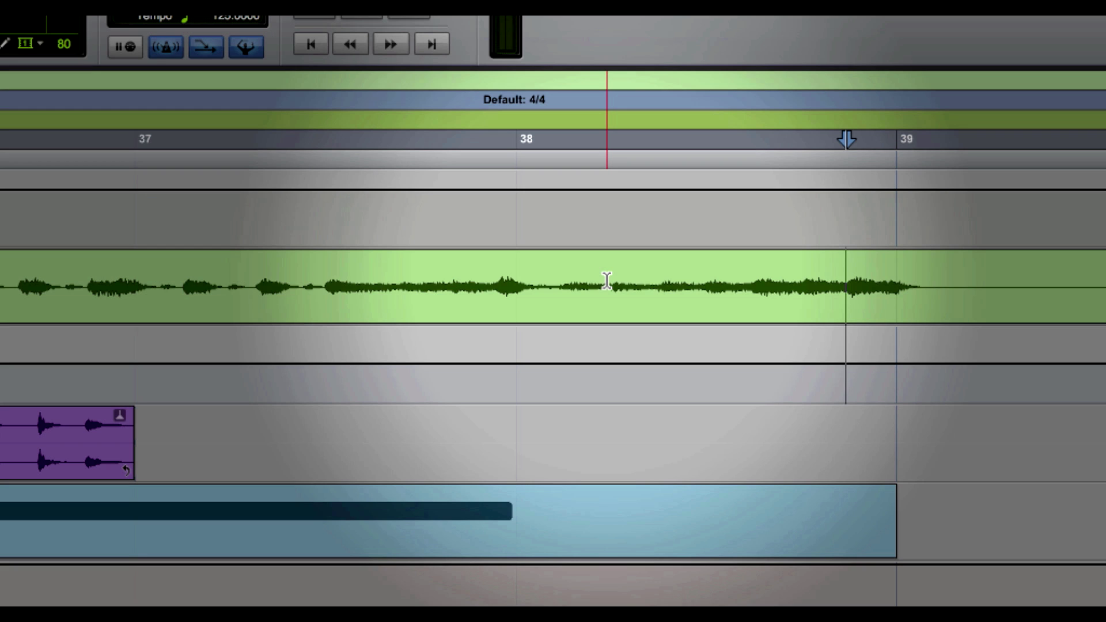
key("ctrl+e")
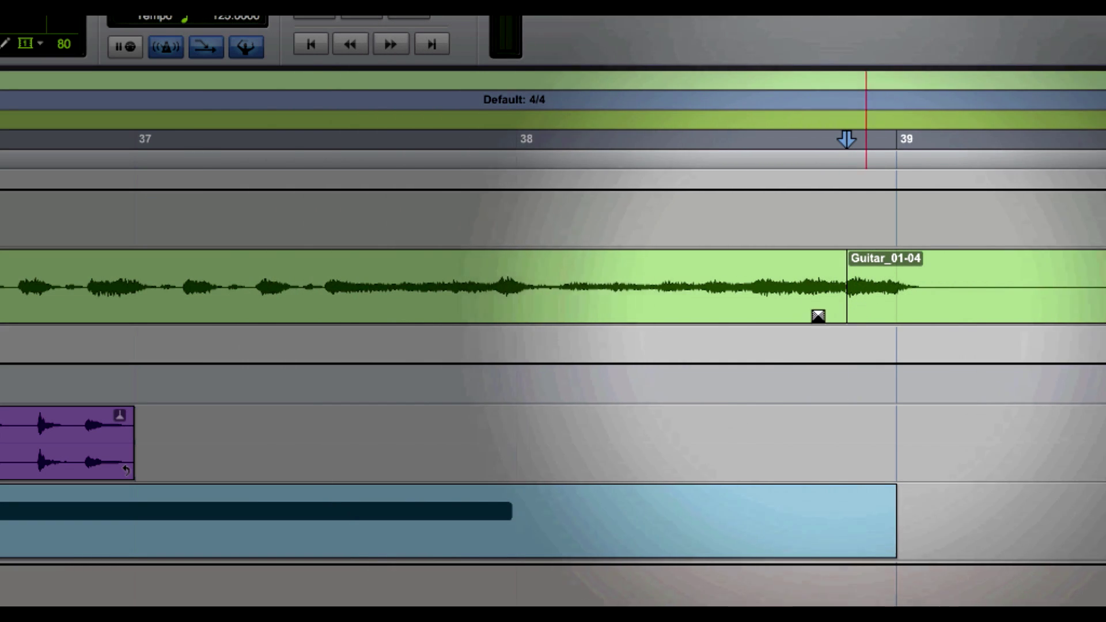
Select the new Guitar_01-04 tail clip and audition it
left_click(802, 309)
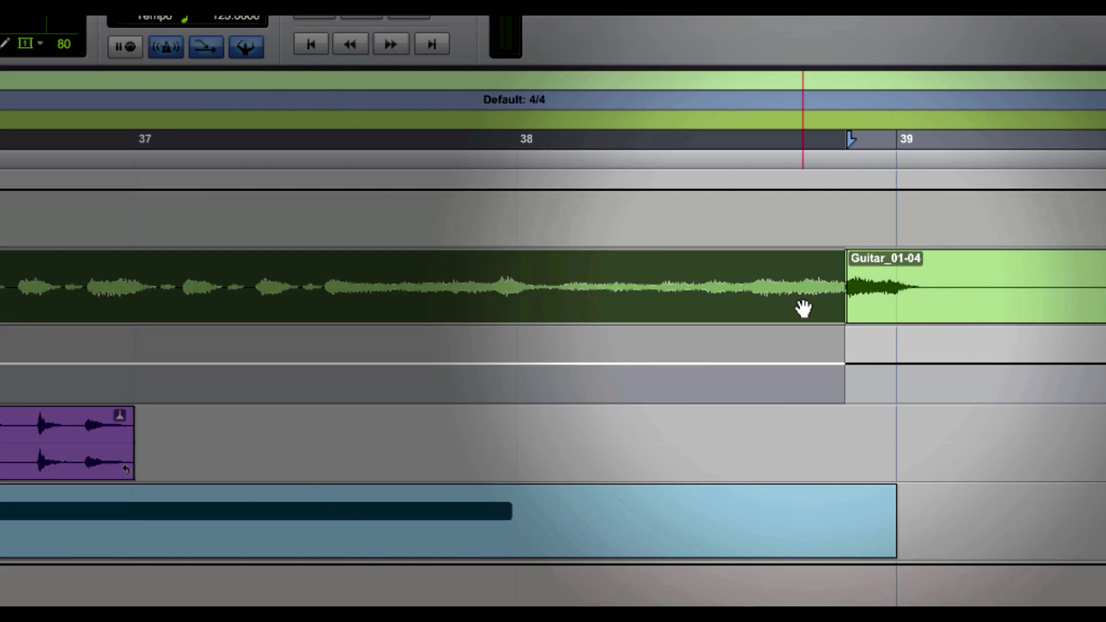
left_click(906, 314)
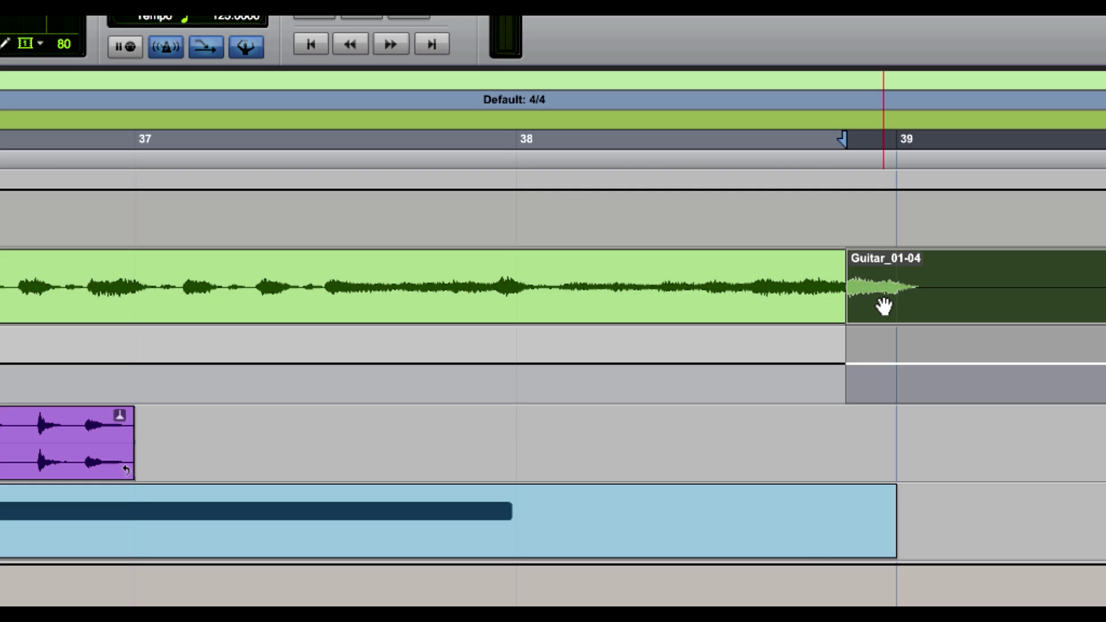
key("space")
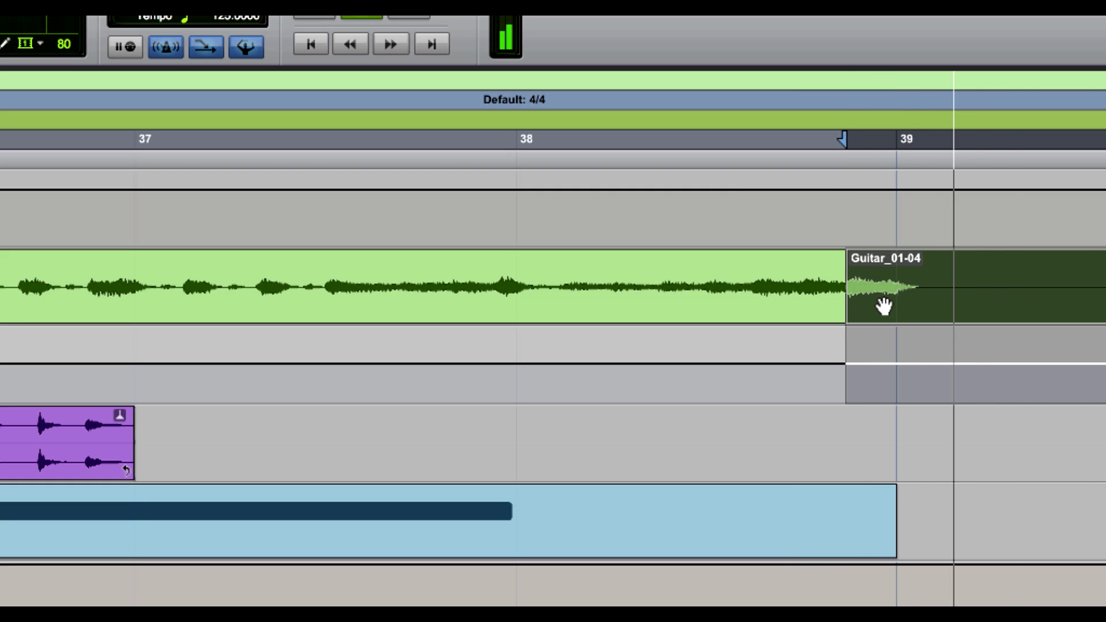
key("space")
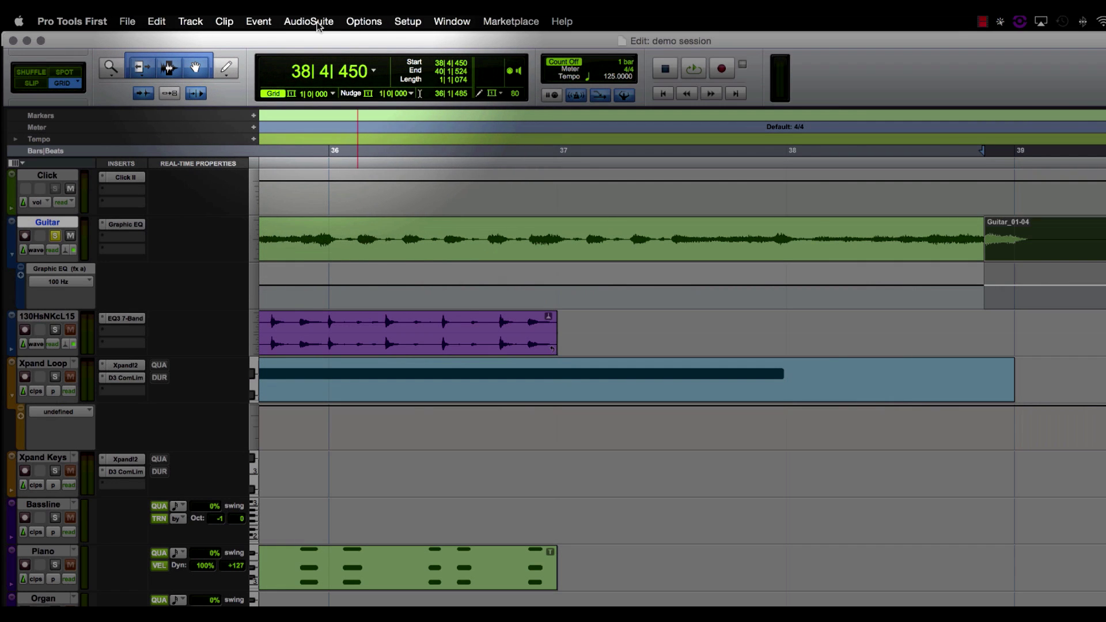
Open the AudioSuite D-Verb reverb processor for the tail clip
left_click(316, 23)
mouse_move(311, 44)
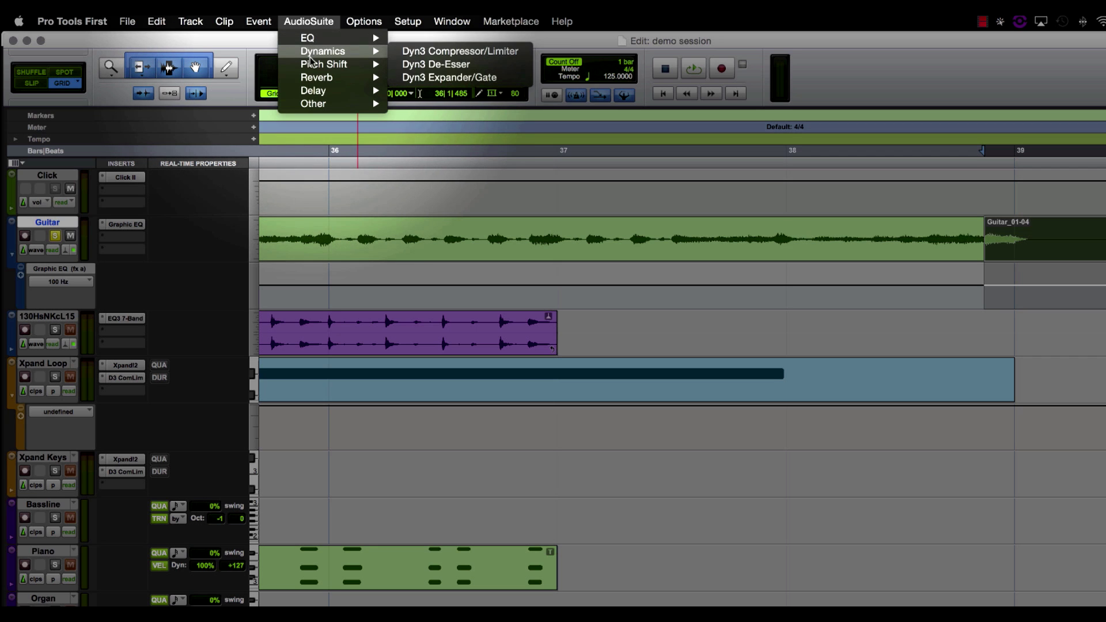
mouse_move(317, 80)
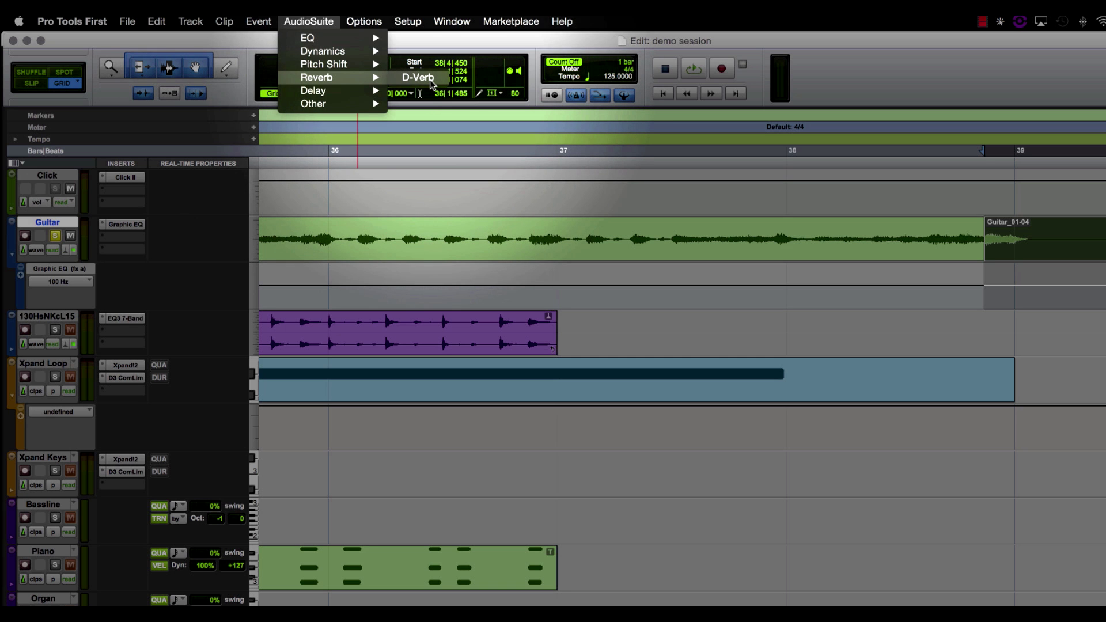
left_click(430, 79)
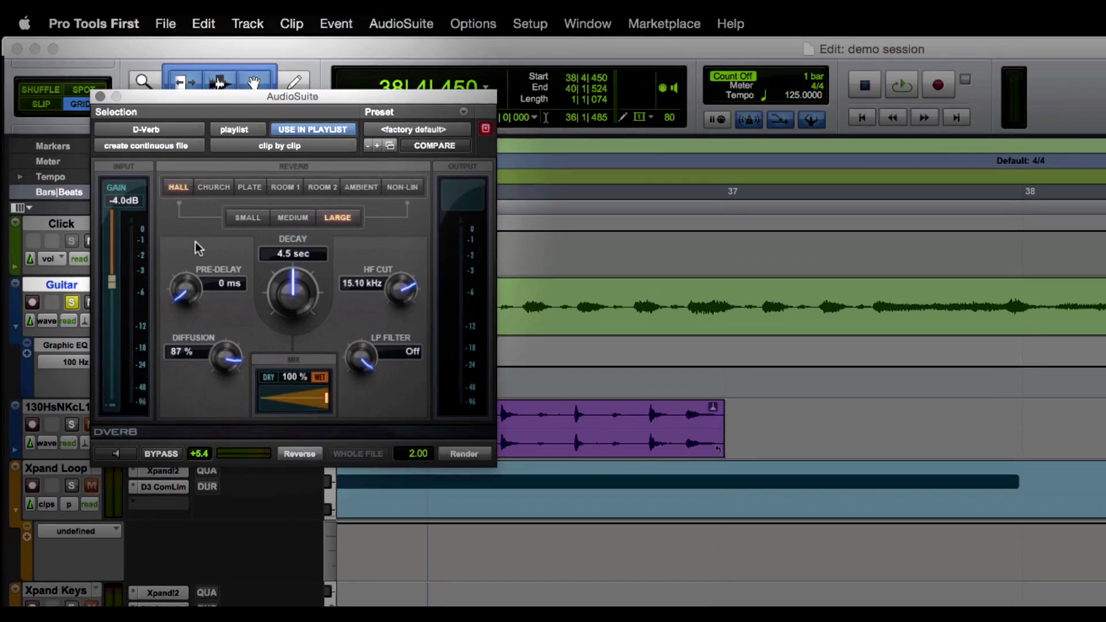
Set D-Verb to 0 dB input, Church, 14.3 sec decay, preview it, and render onto the tail
left_click_drag(118, 288, 130, 229)
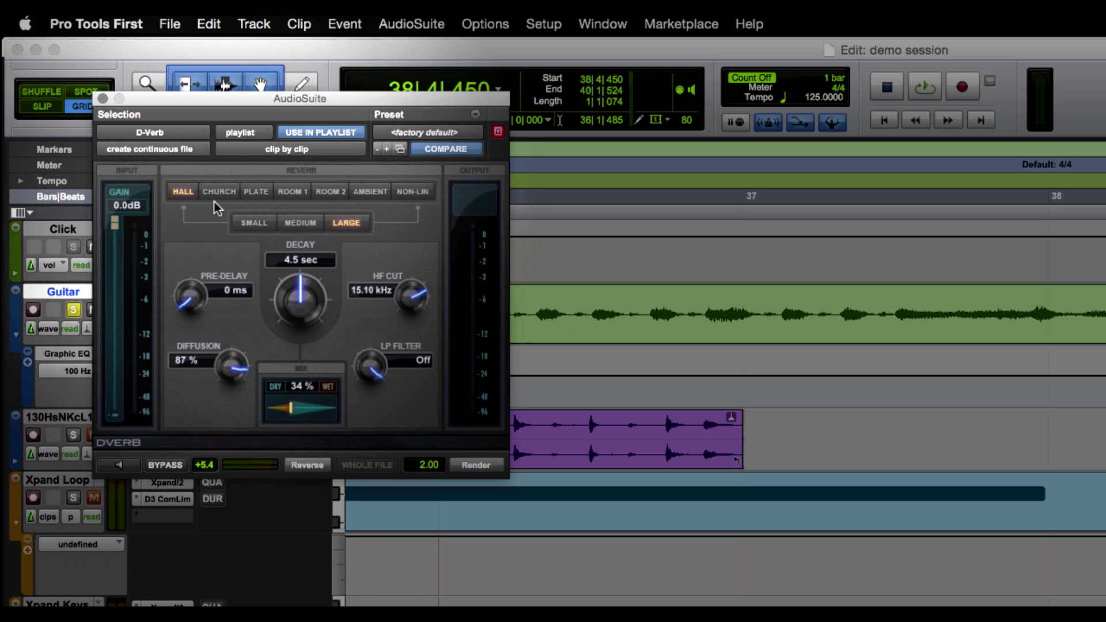
left_click(212, 192)
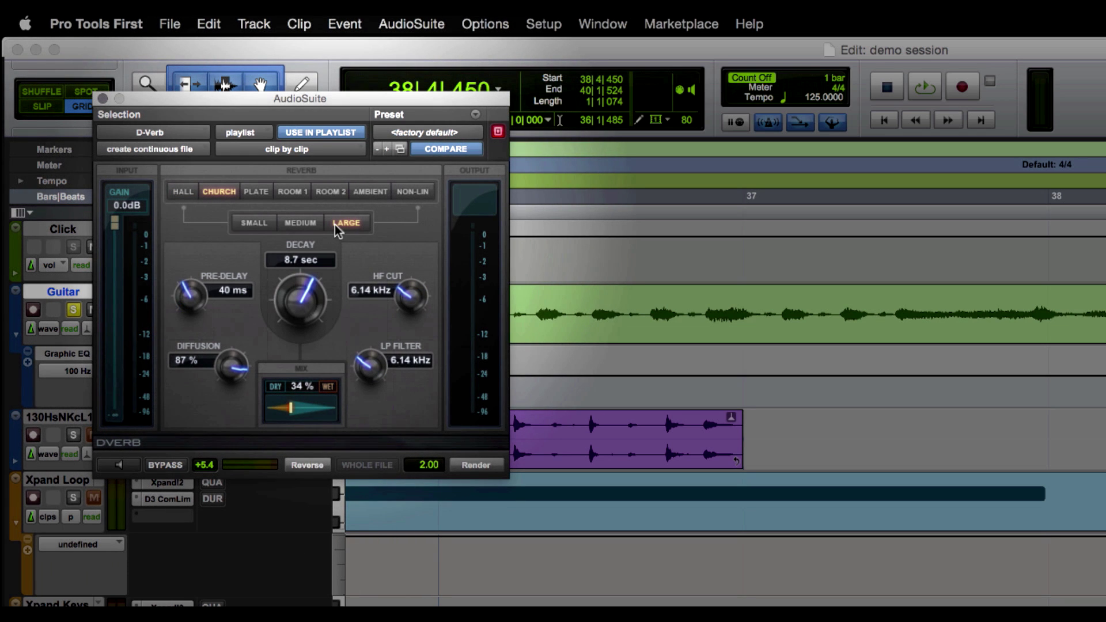
left_click(334, 225)
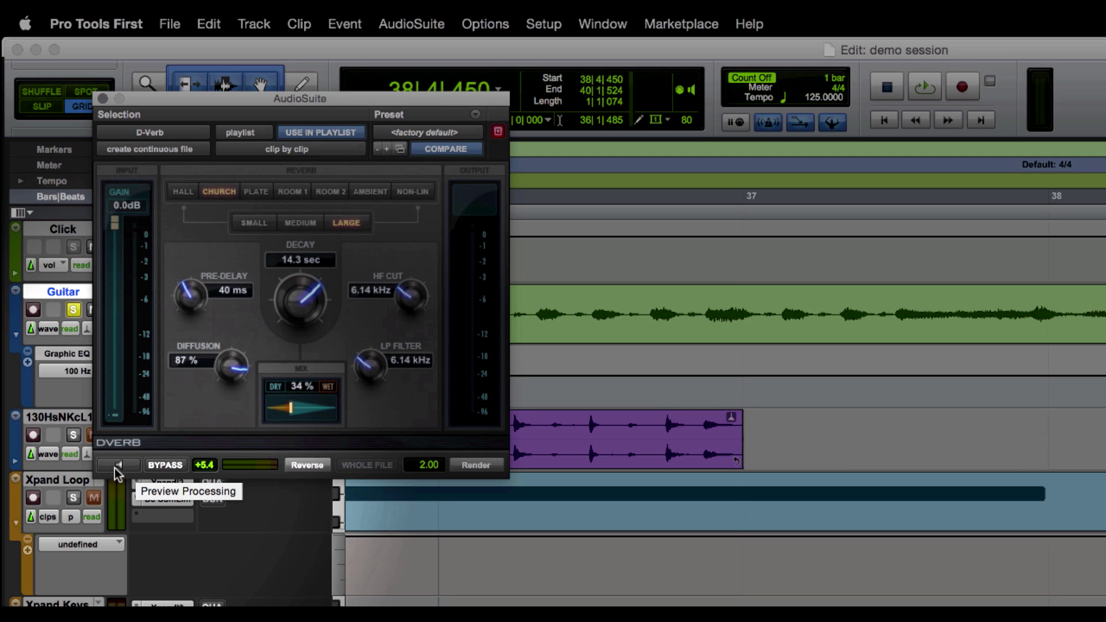
left_click(115, 468)
left_click(115, 468)
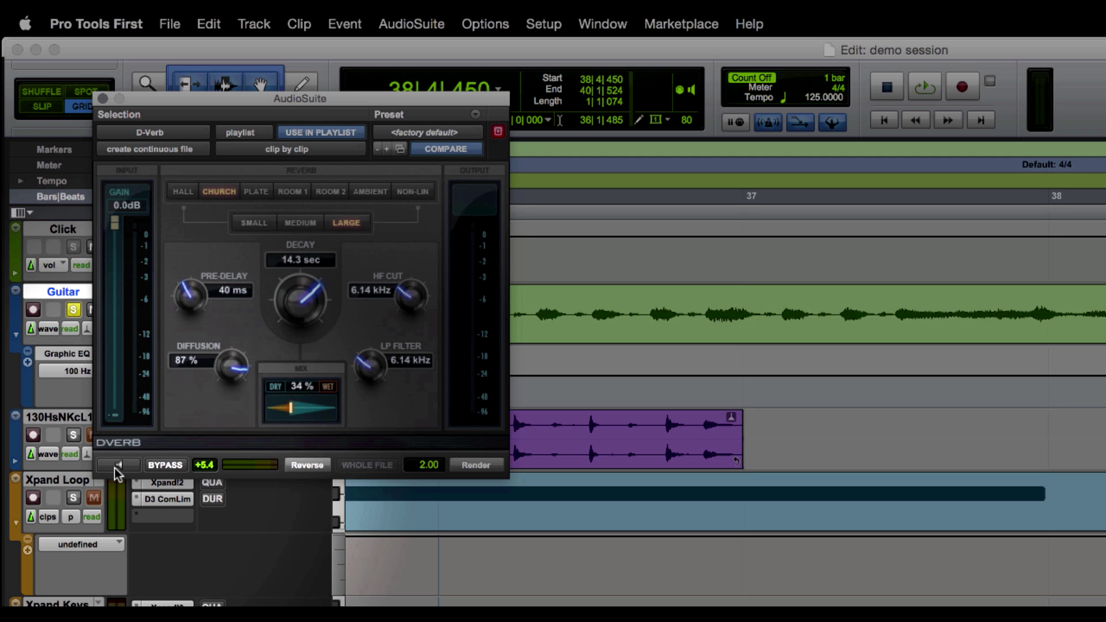
left_click(476, 465)
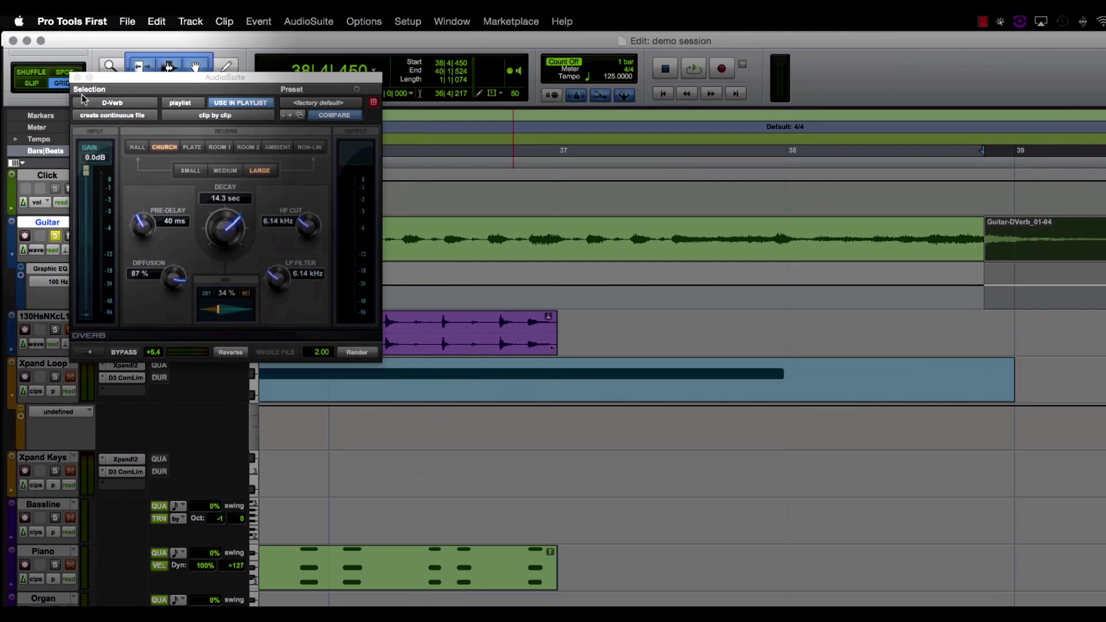
Close the D-Verb window, audition the Guitar-DVerb_01-04 tail, and start a fade-out at its end
double_click(79, 80)
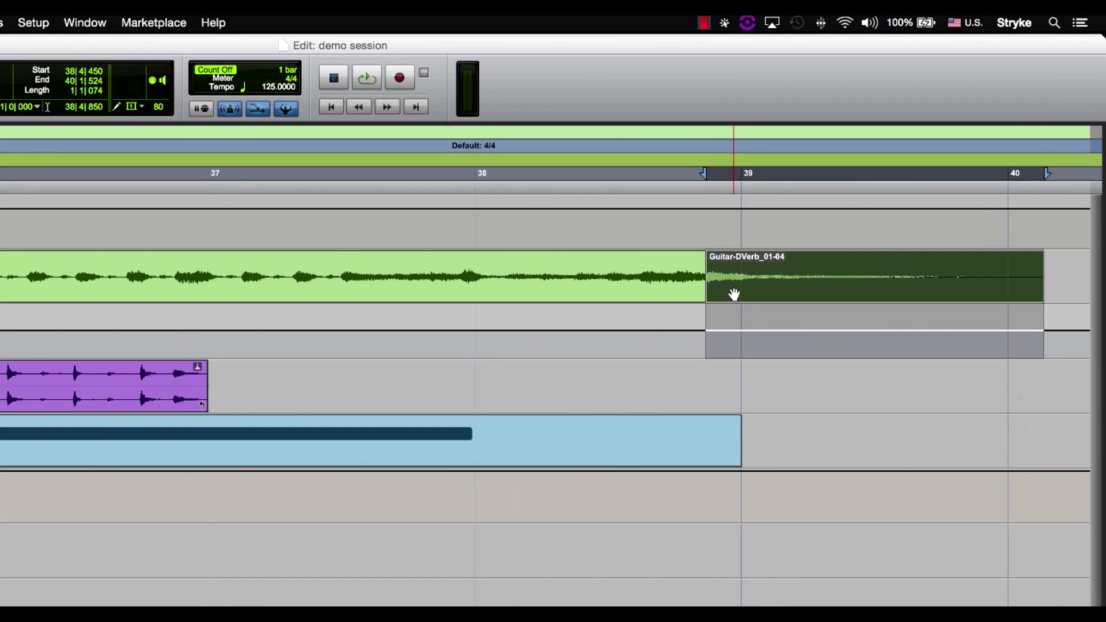
key("space")
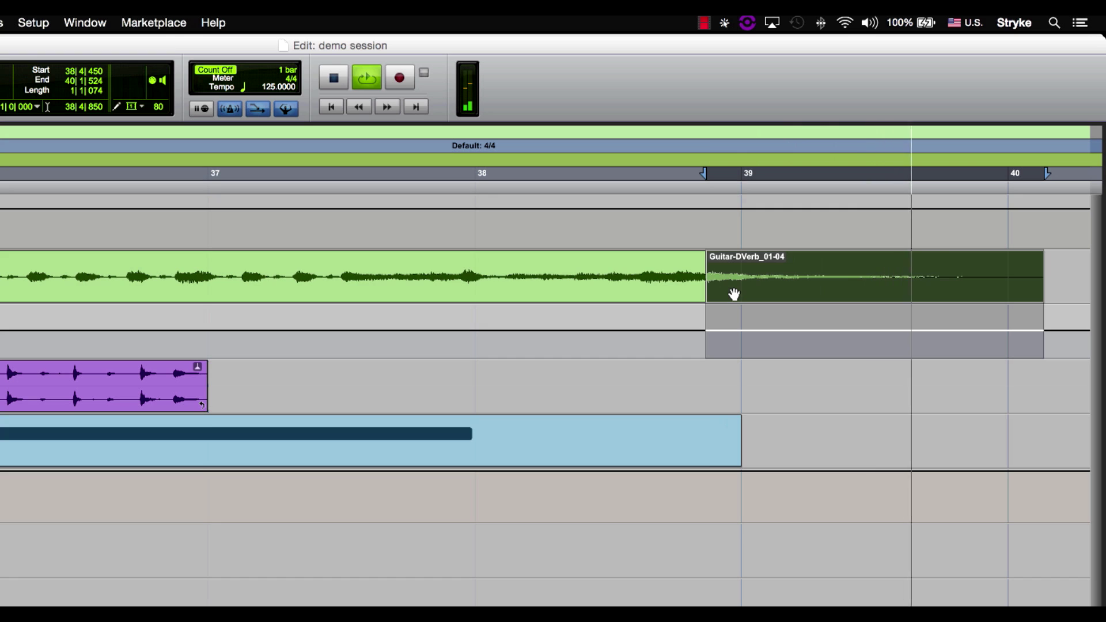
key("space")
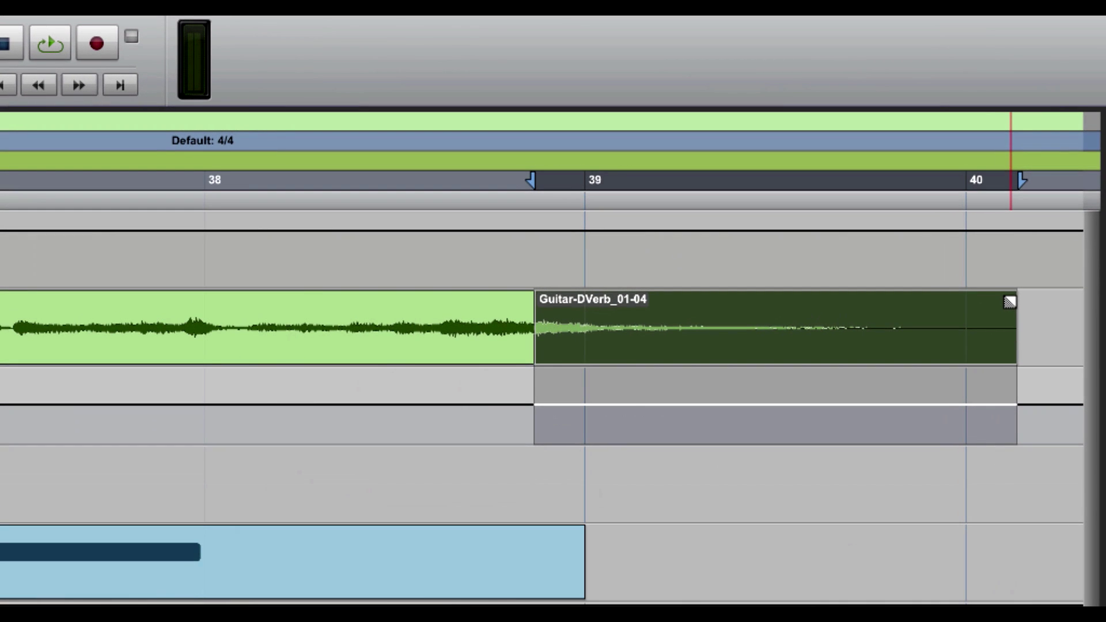
left_click_drag(1009, 301, 914, 315)
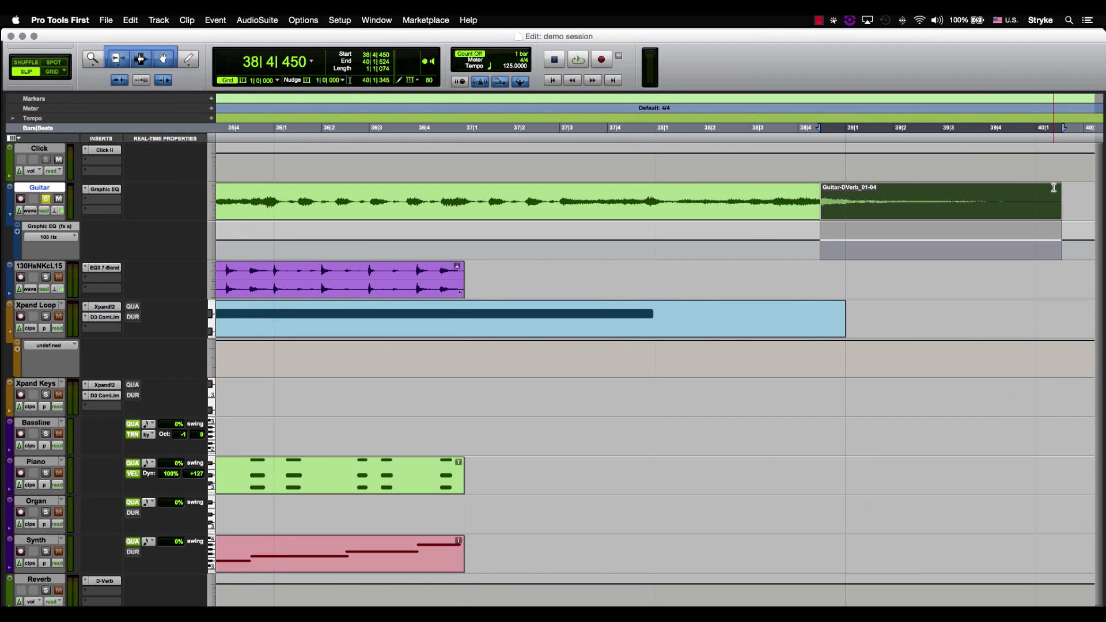
Fade out the Guitar-DVerb_01-04 clip from around bar 39 beat 3 to its end, then zoom out
left_click_drag(1060, 189, 938, 205)
left_click(909, 217)
key("Tab")
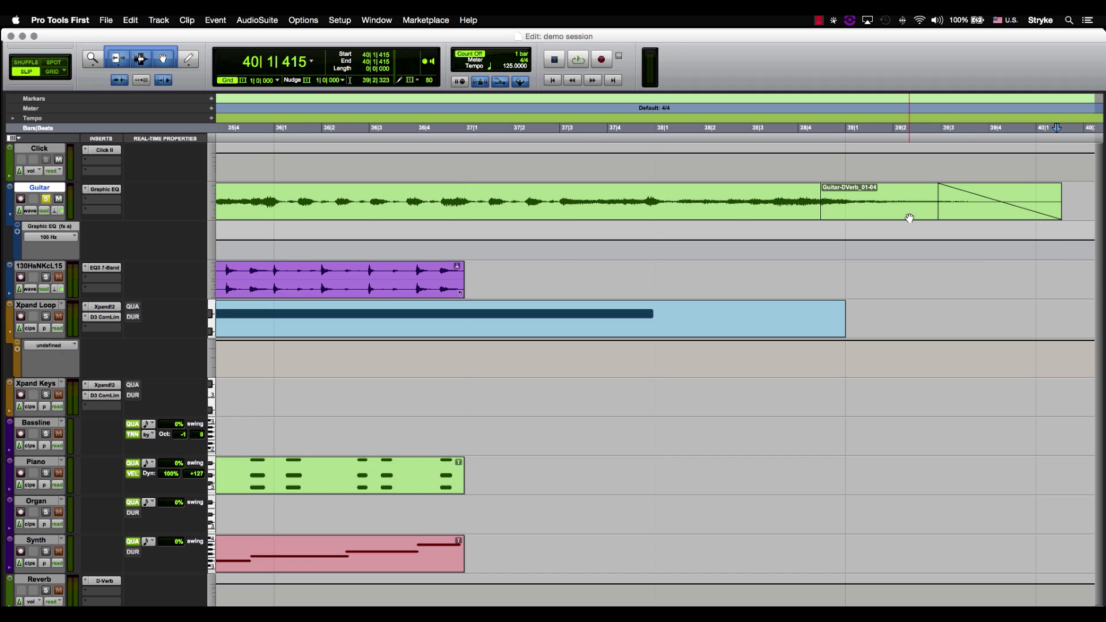
key("super+bracketleft")
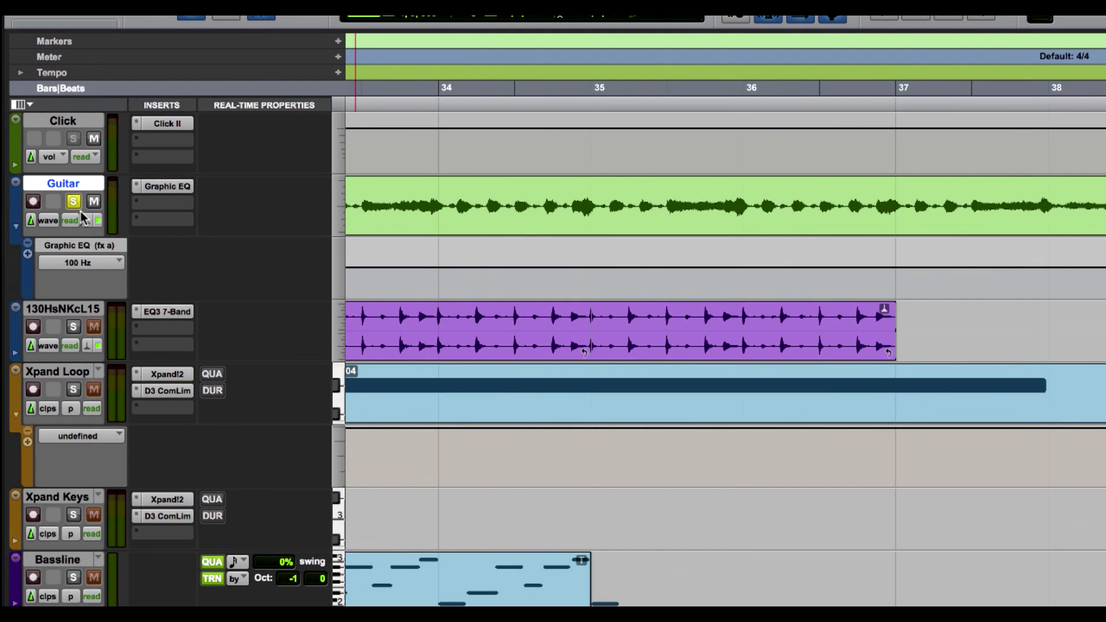
Unsolo the Guitar track, move the playhead earlier, and bring up the Export Audio Mix settings
left_click(74, 202)
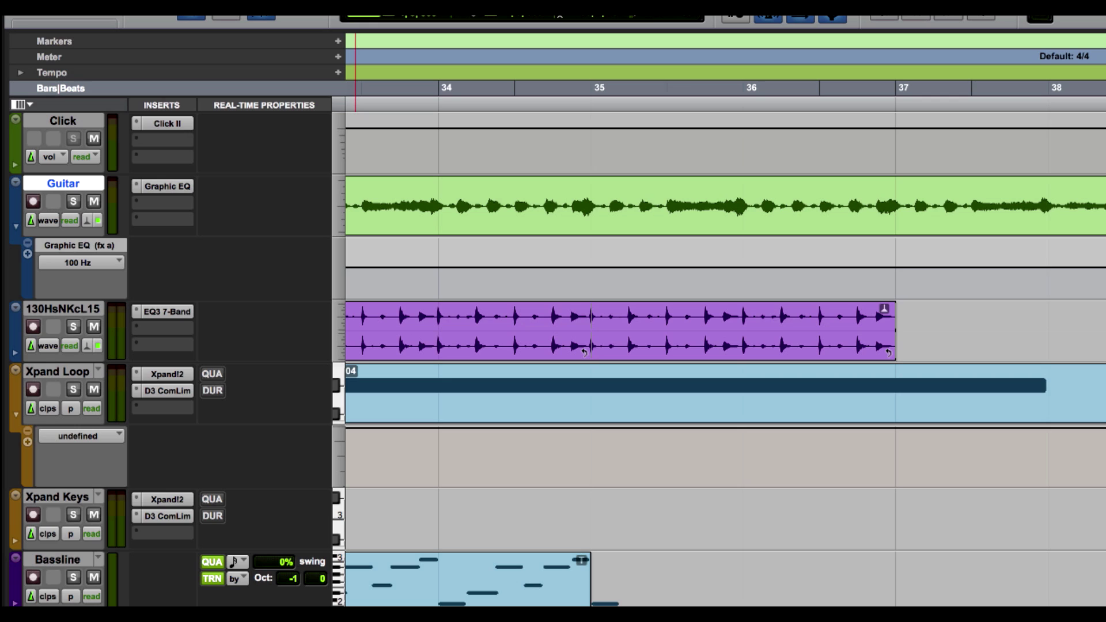
left_click(557, 288)
left_click(722, 289)
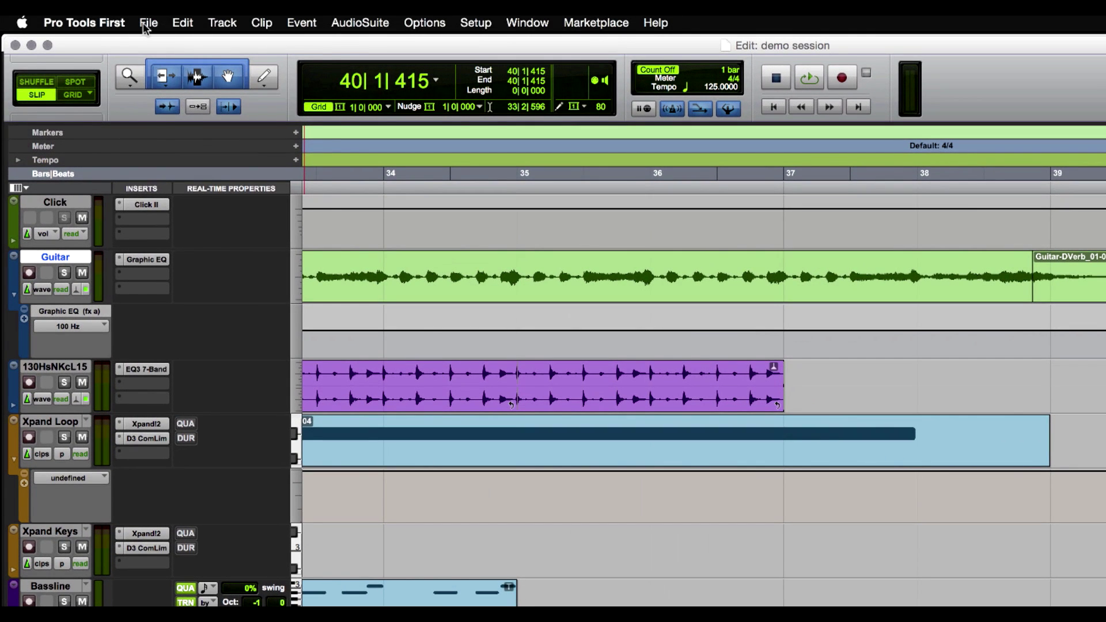
left_click(147, 24)
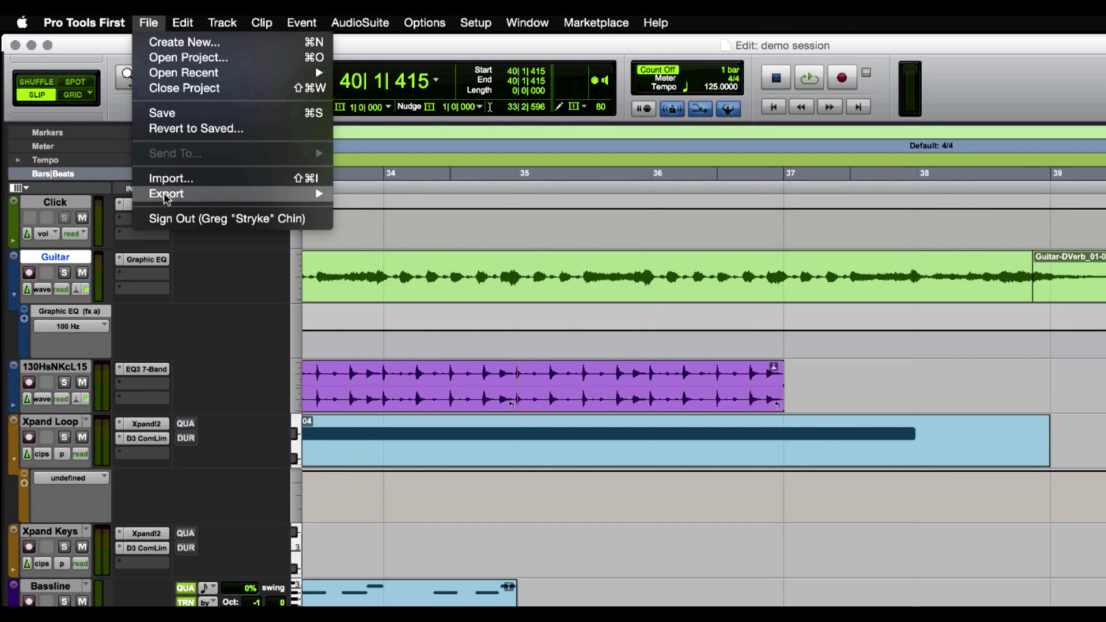
mouse_move(165, 198)
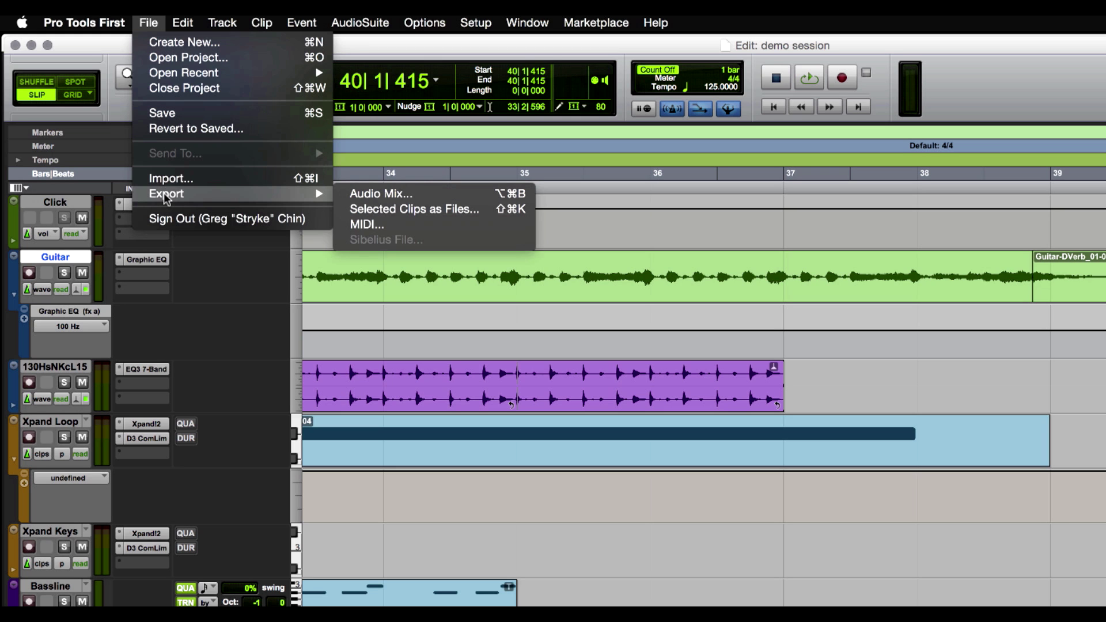
left_click(371, 195)
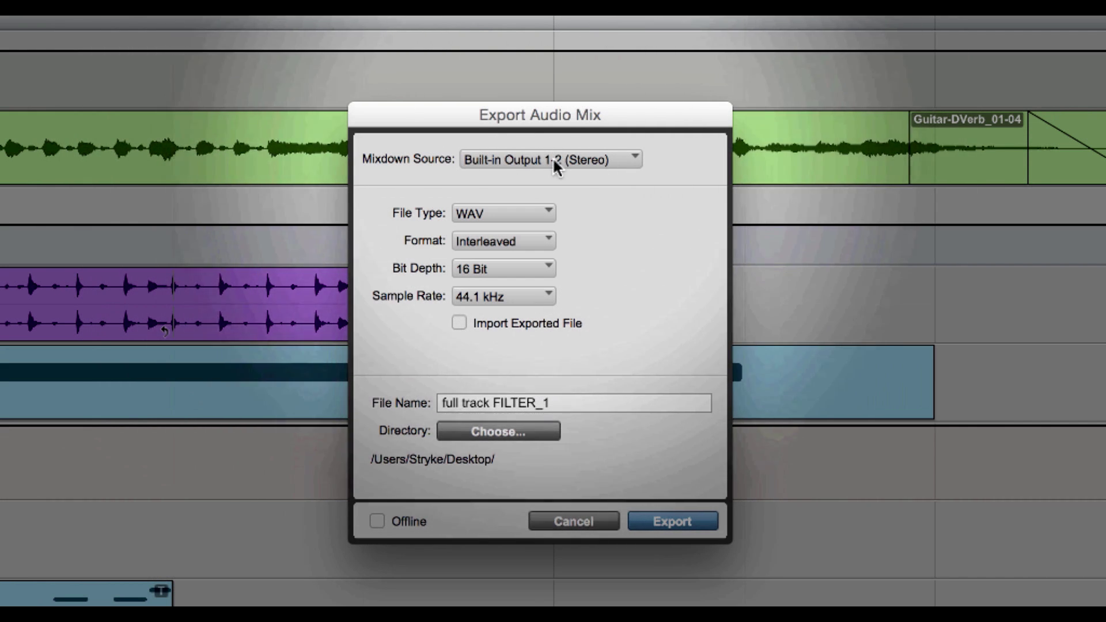
Keep the export format at WAV, Interleaved, 16 Bit
left_click(474, 214)
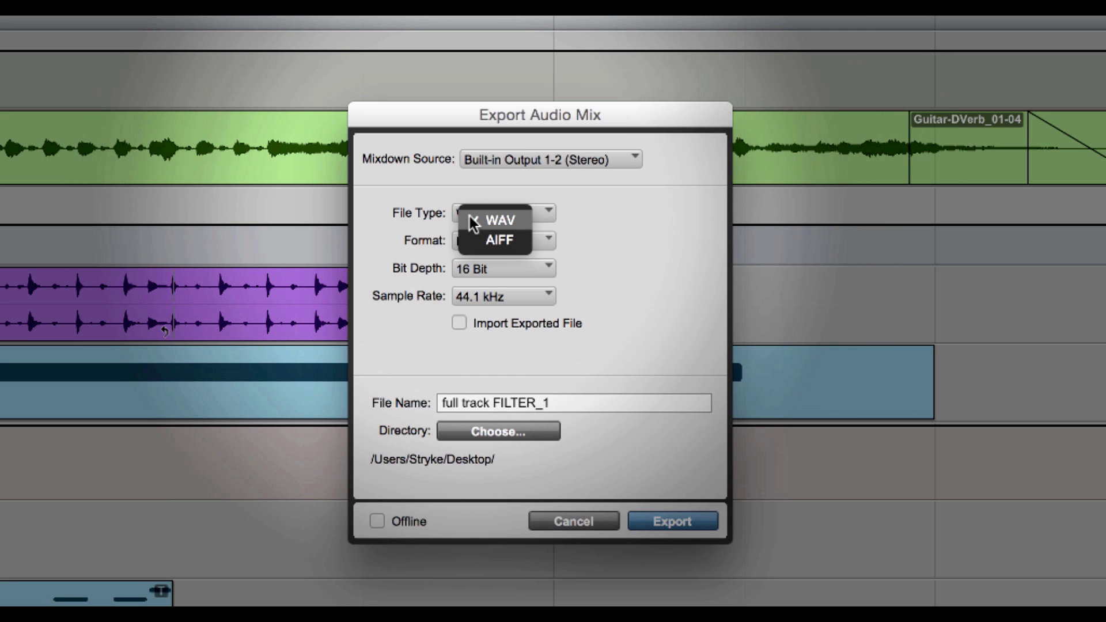
left_click(502, 222)
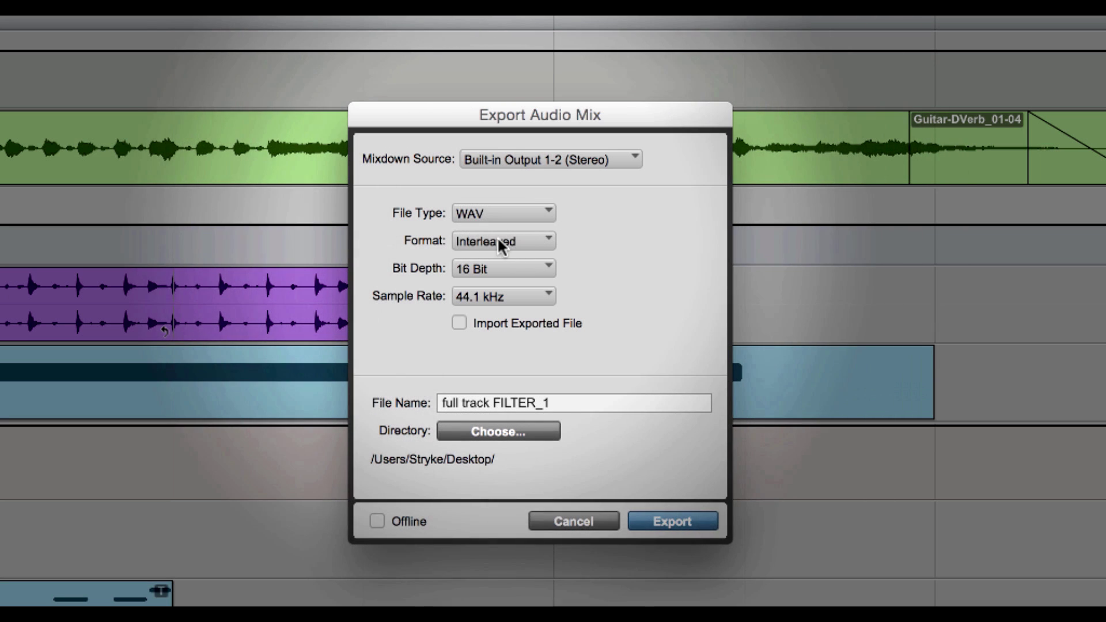
left_click(498, 242)
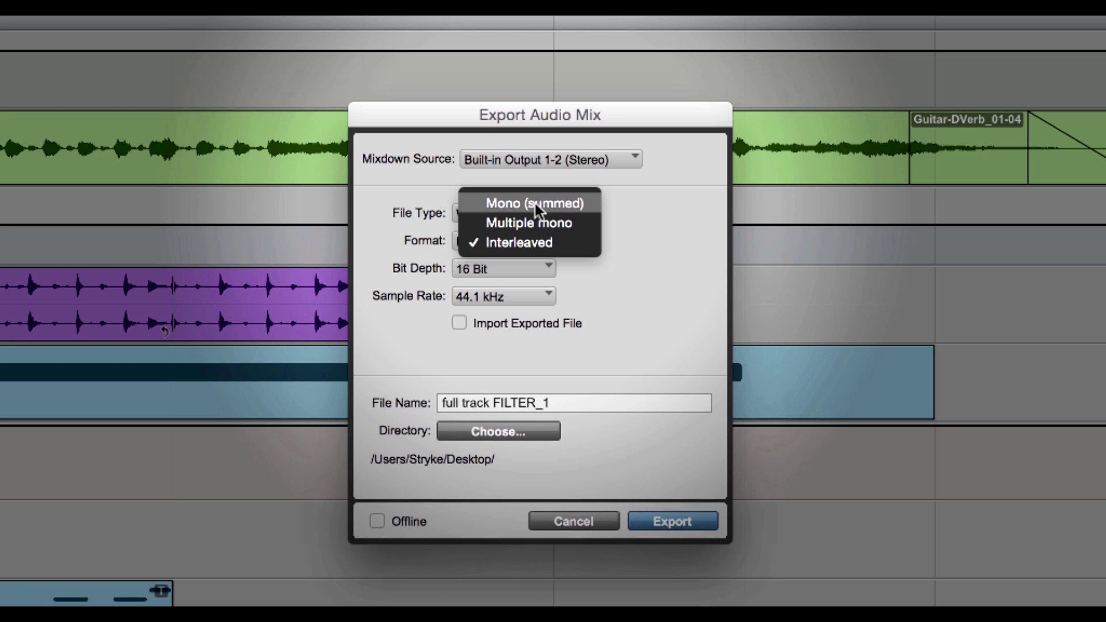
left_click(524, 286)
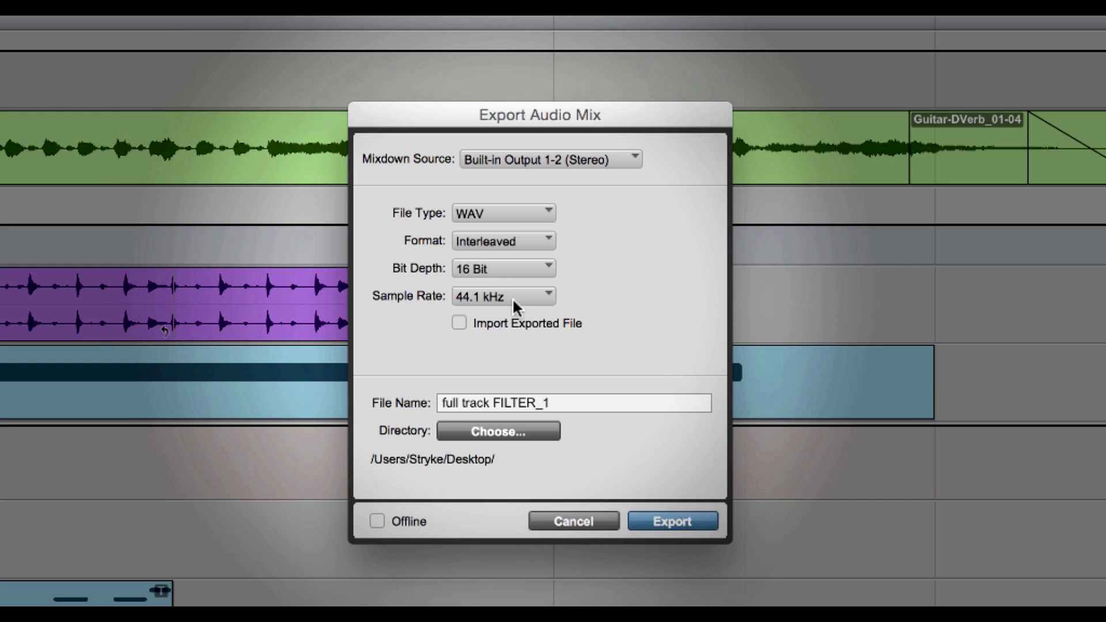
left_click(525, 267)
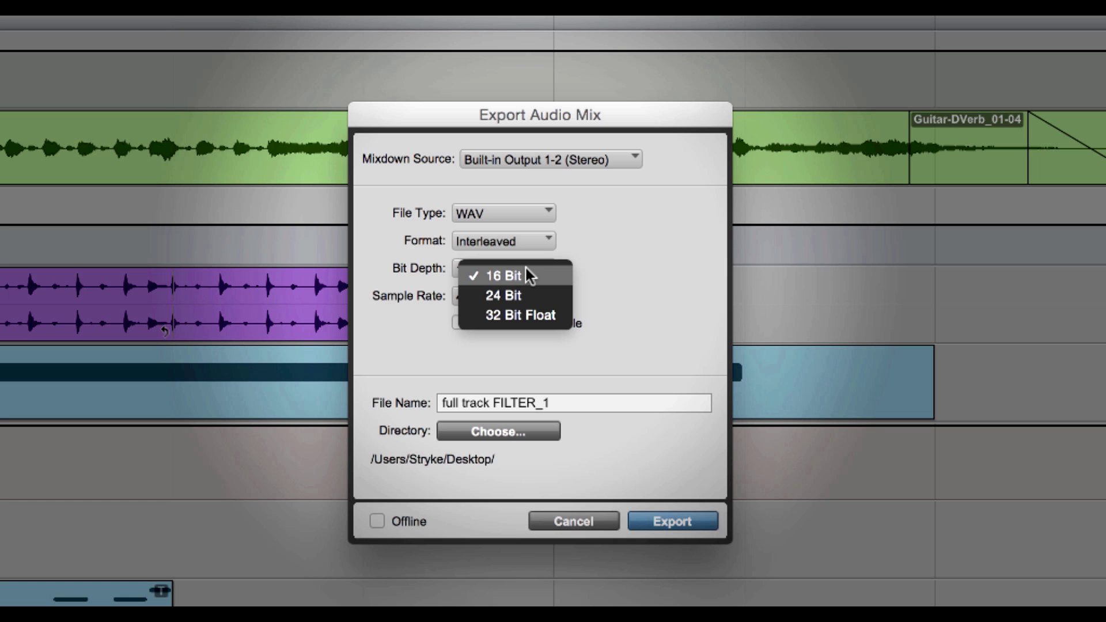
left_click(569, 275)
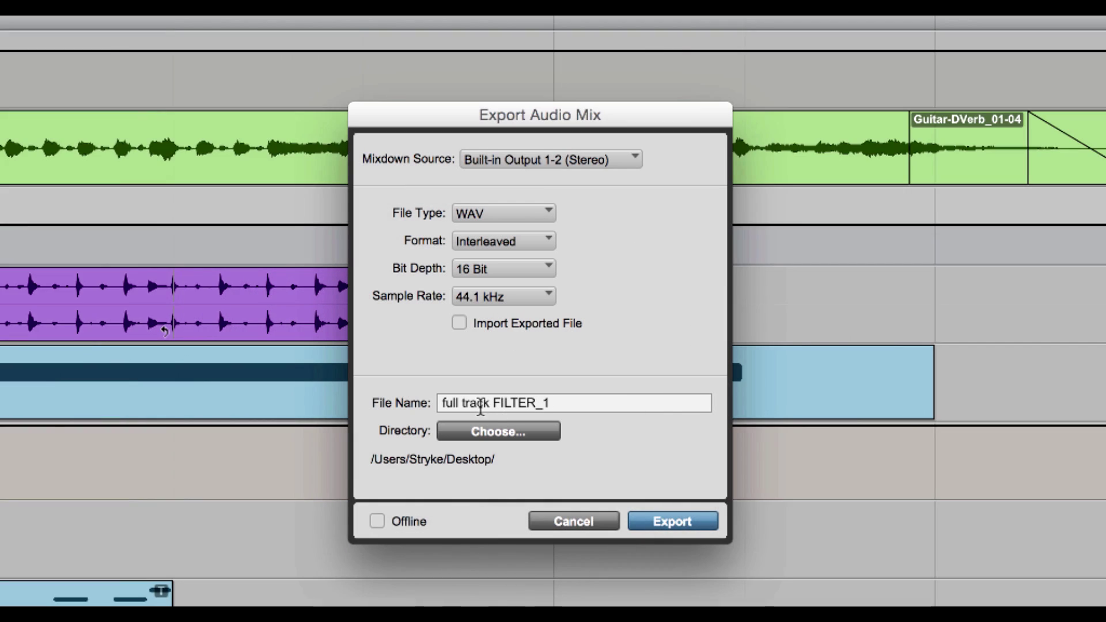
Name the export 'Full Song Demo' and choose its destination folder
triple_click(480, 405)
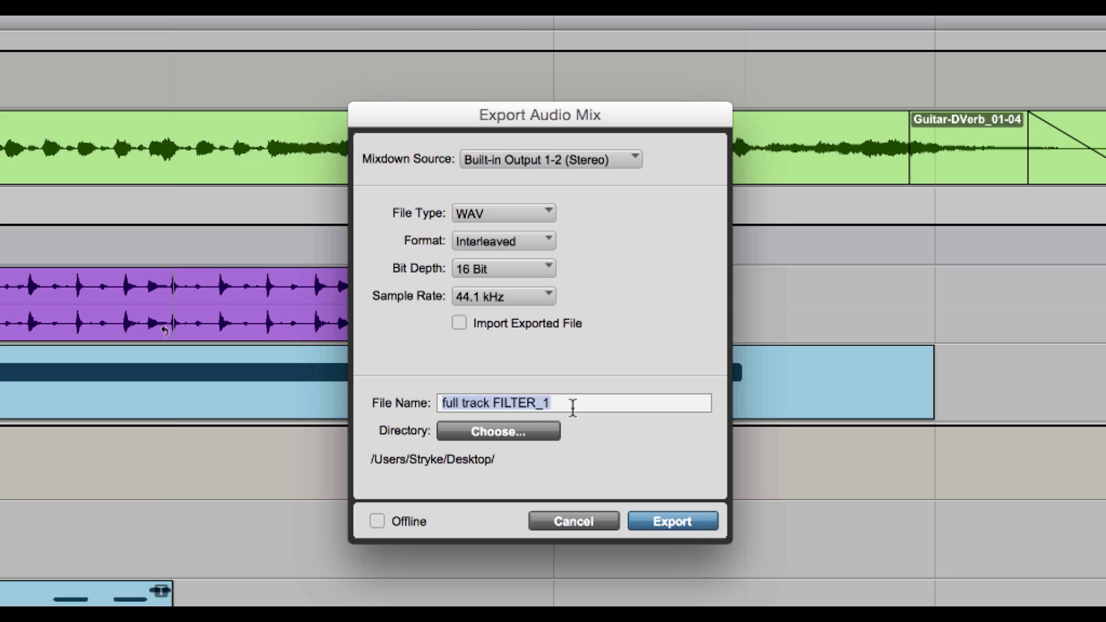
type("Full Song ")
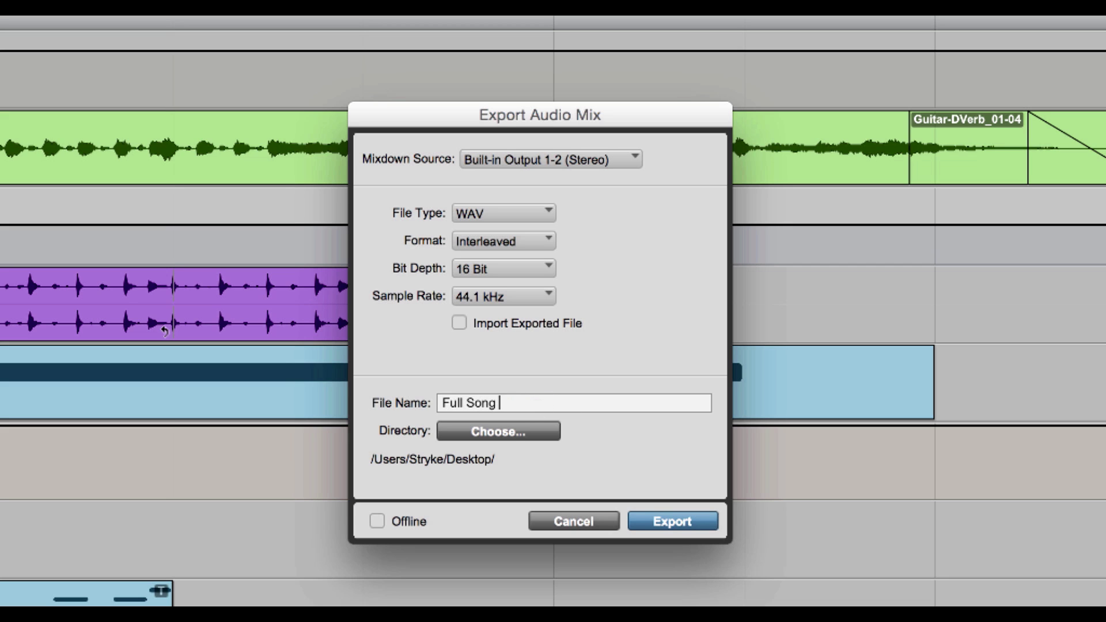
type("Demo")
left_click(496, 433)
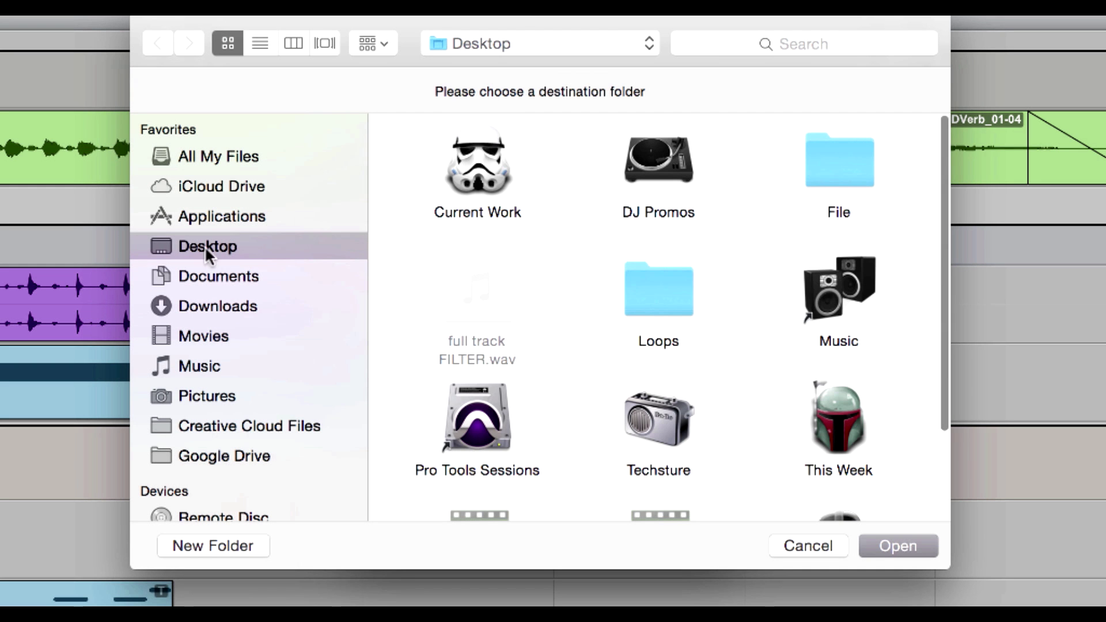
Confirm the Desktop as destination and bounce the mix to disk as Full Song Demo.wav
left_click(900, 546)
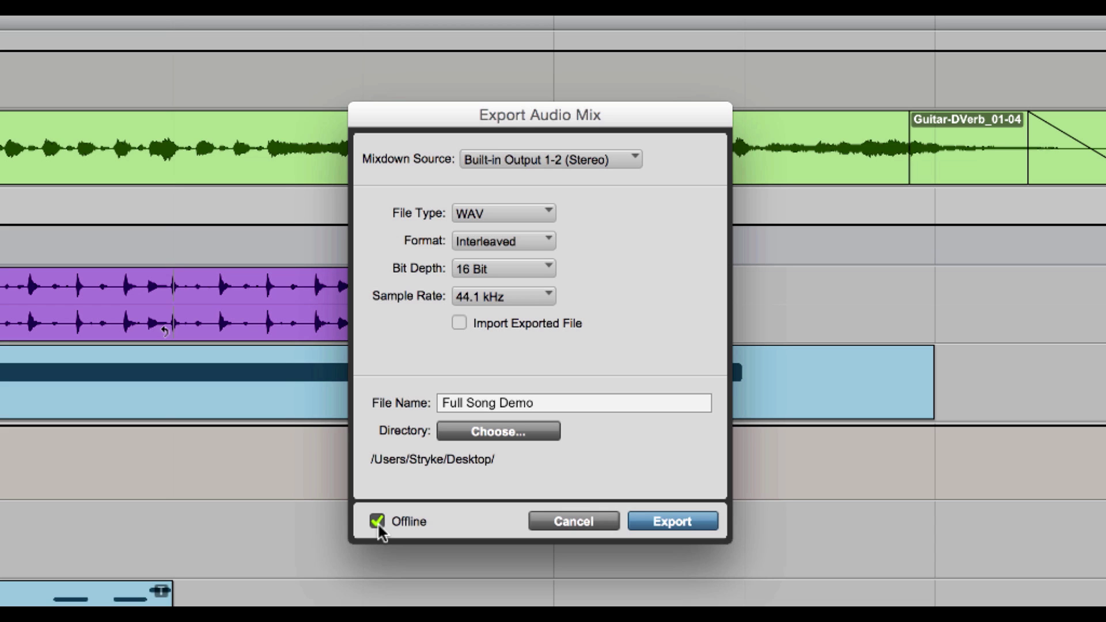
left_click(674, 522)
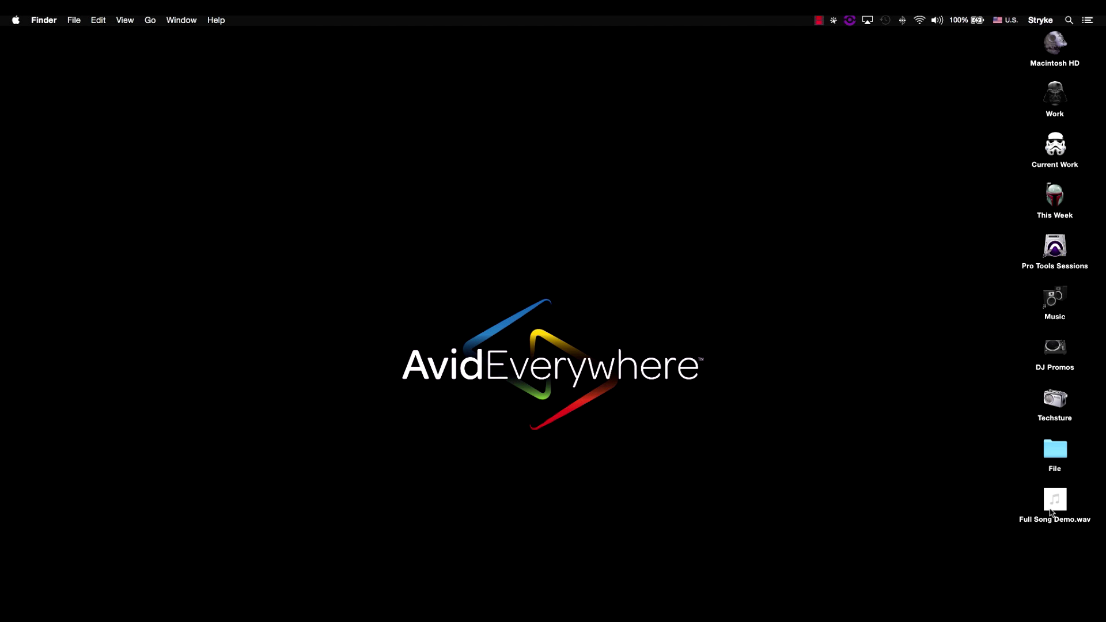
Preview Full Song Demo.wav from the desktop in Quick Look, skipping ahead, then close it
left_click(1050, 512)
key("space")
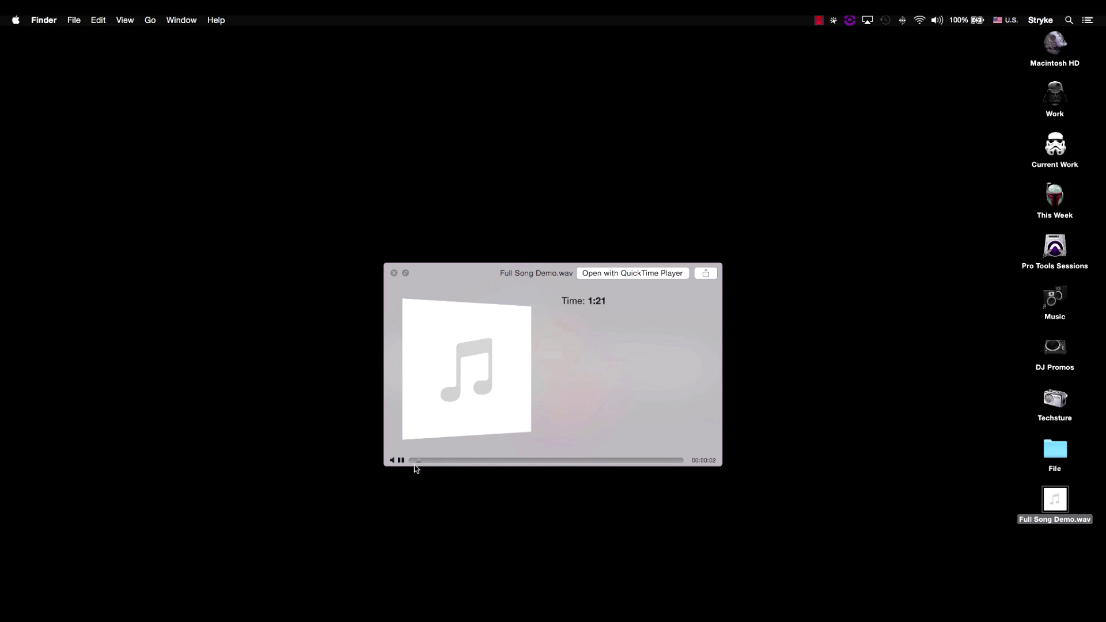
left_click_drag(415, 460, 447, 461)
key("super+o")
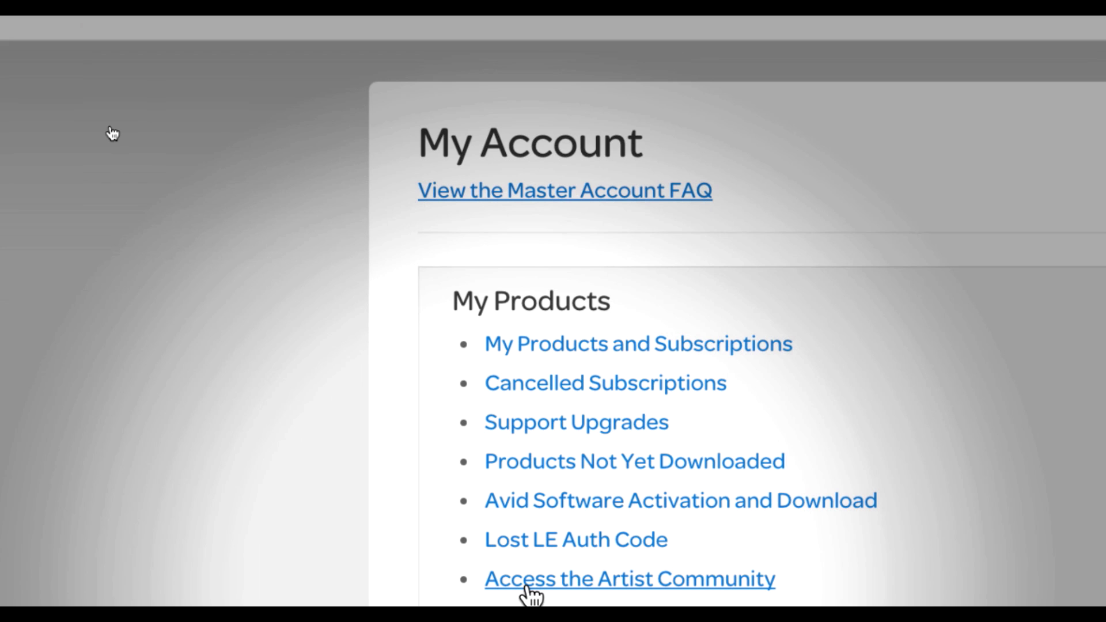
Enter the Avid Artist Community and browse its Portfolio and Connections pages
left_click(527, 583)
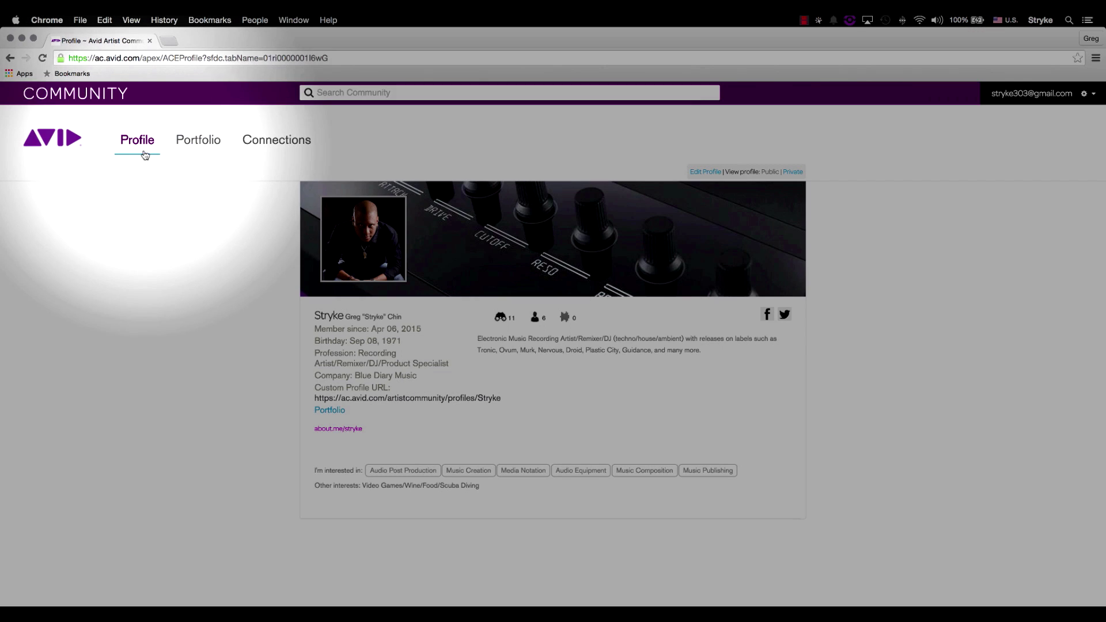
left_click(199, 147)
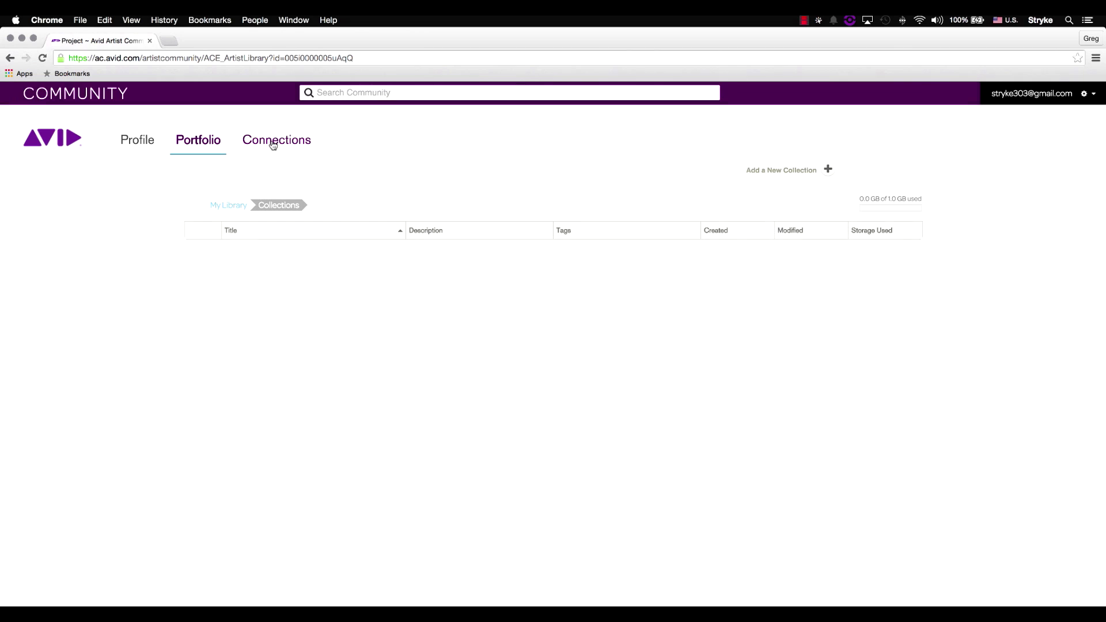
left_click(273, 144)
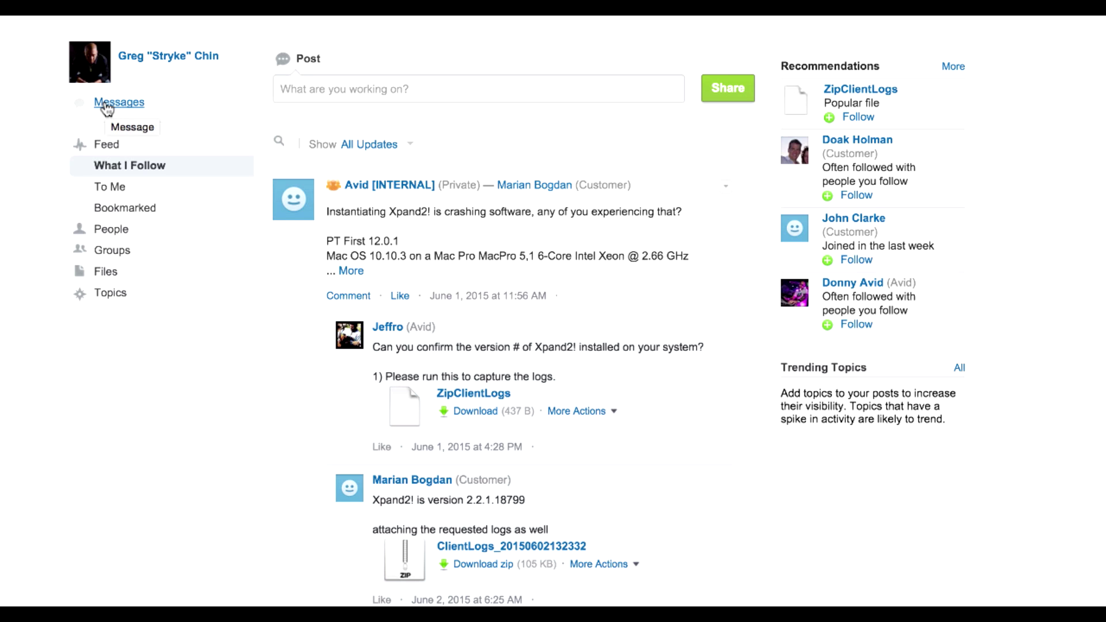
left_click(106, 108)
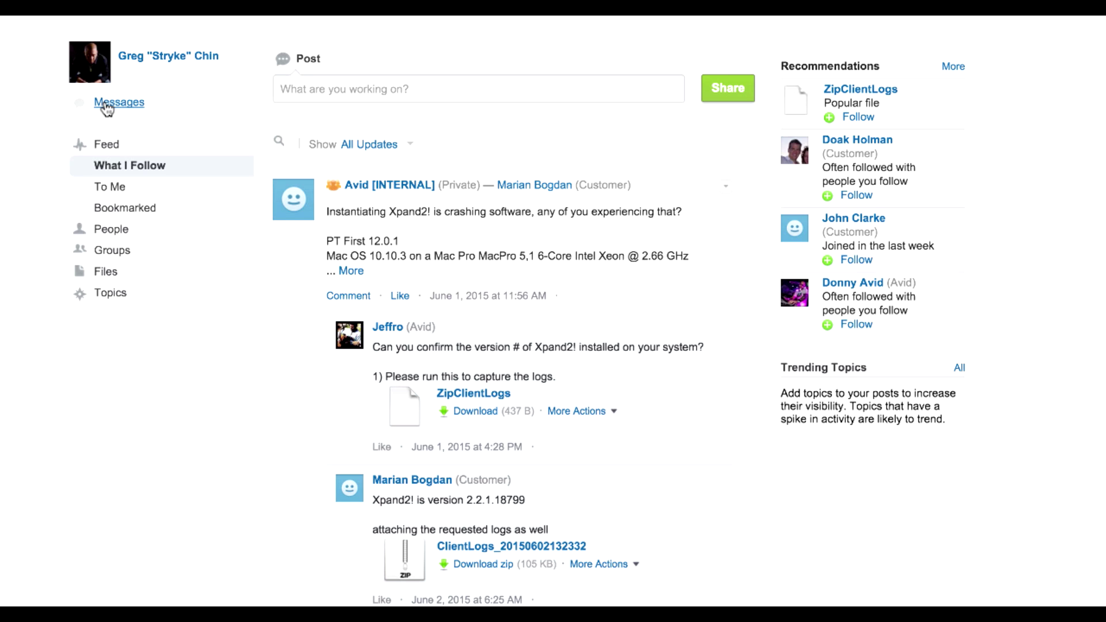